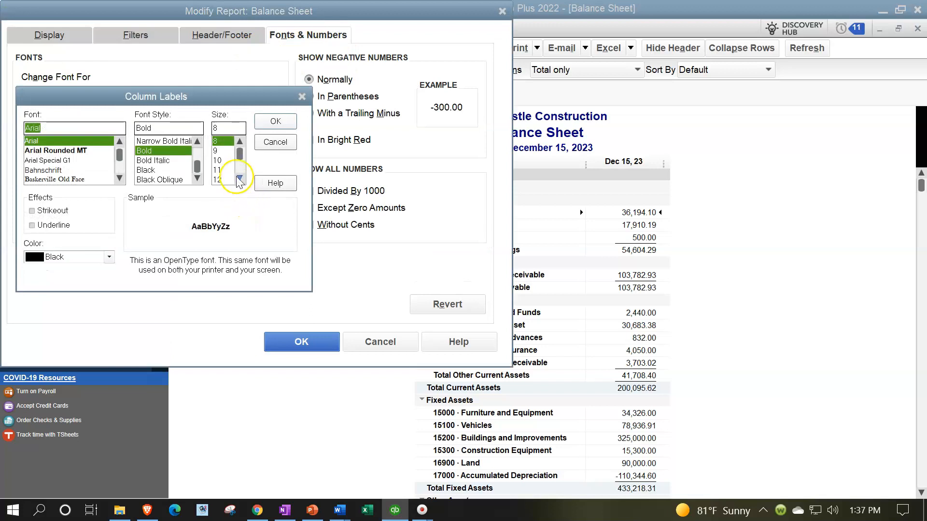
Set the Balance Sheet's column label font size to 14 and apply the change to all related fonts
{"action": "left_click", "coordinate": [221, 179]}
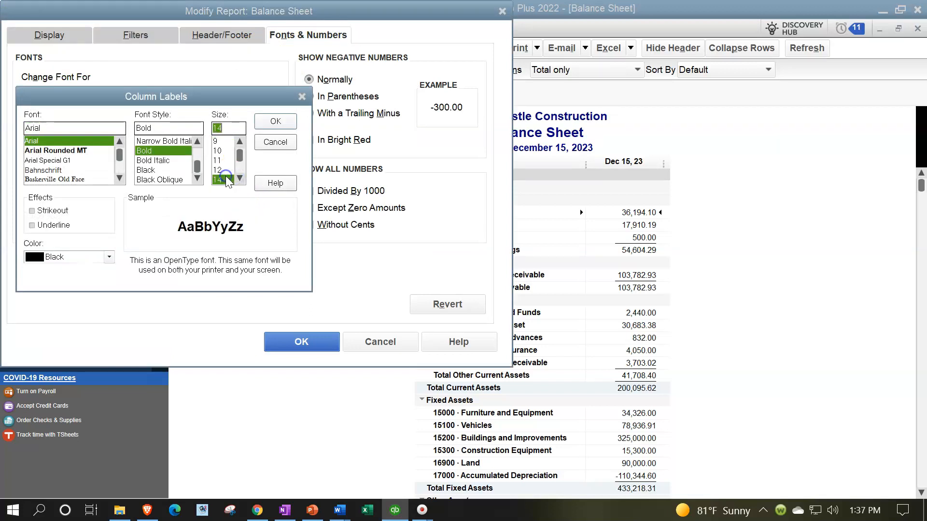
{"action": "left_click", "coordinate": [275, 122]}
{"action": "left_click", "coordinate": [415, 158]}
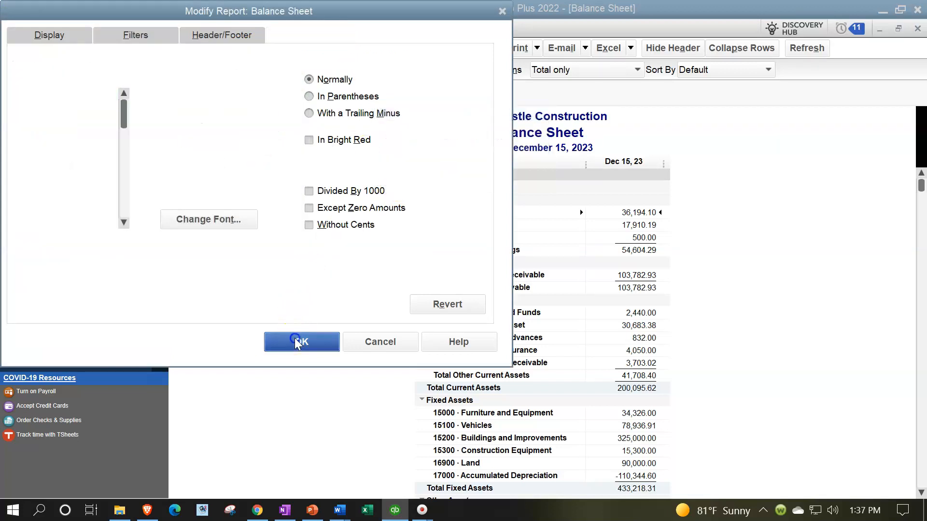
{"action": "left_click", "coordinate": [300, 341]}
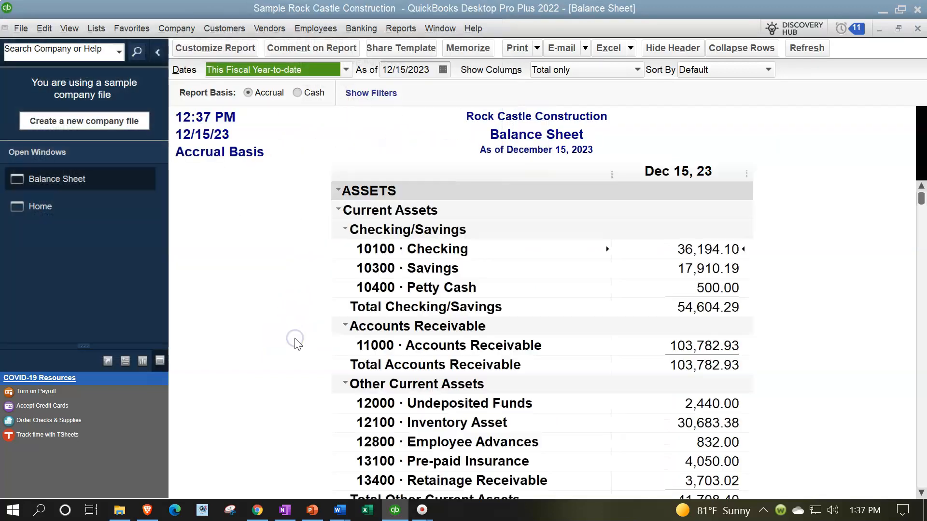
Open the Profit & Loss Standard report from the Company & Financial reports
{"action": "left_click", "coordinate": [403, 30]}
{"action": "mouse_move", "coordinate": [454, 142]}
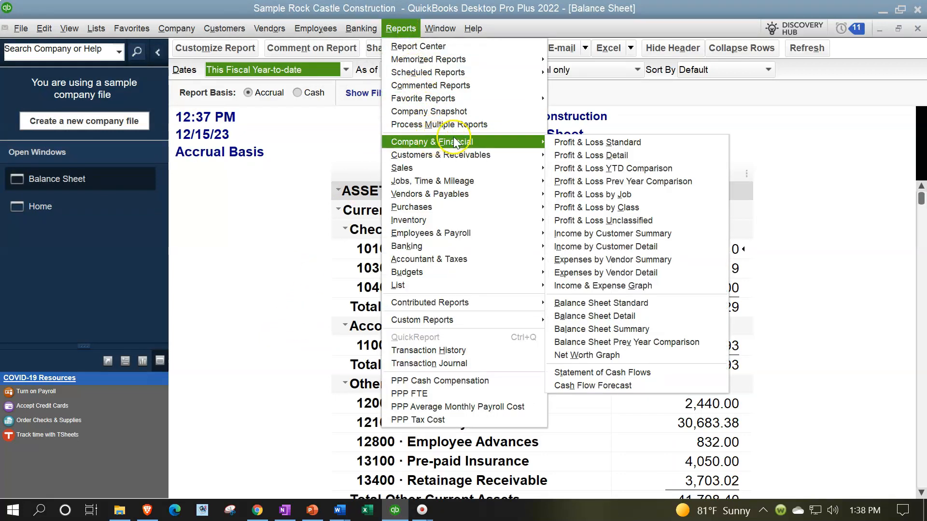
{"action": "left_click", "coordinate": [554, 143]}
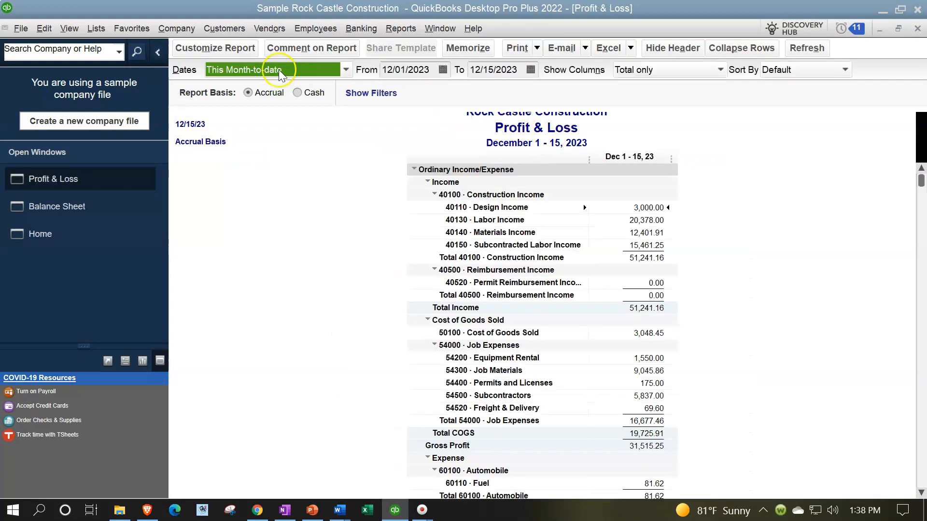
Set the Profit & Loss report's column label font size to 14 and apply the change to all related fonts
{"action": "left_click", "coordinate": [244, 48]}
{"action": "left_click", "coordinate": [298, 41]}
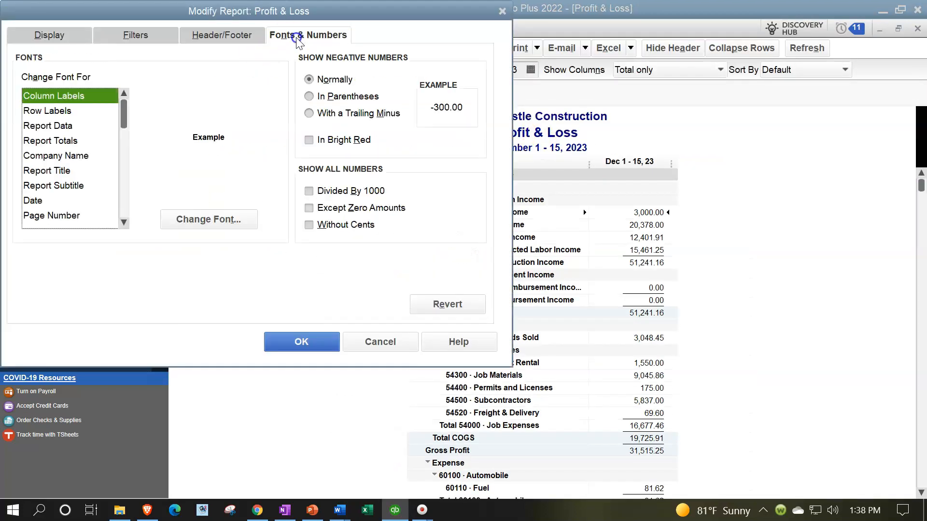
{"action": "left_click", "coordinate": [233, 218]}
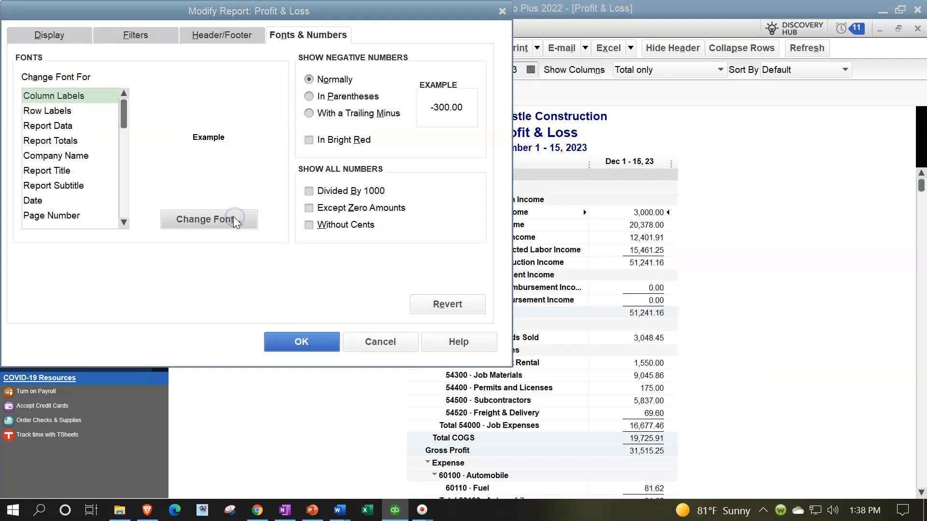
{"action": "left_click", "coordinate": [240, 177]}
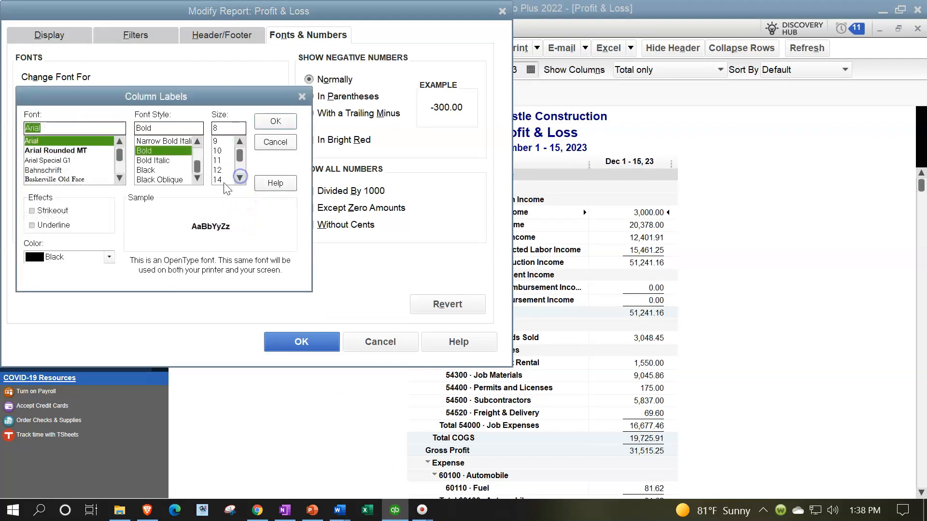
{"action": "left_click", "coordinate": [266, 124]}
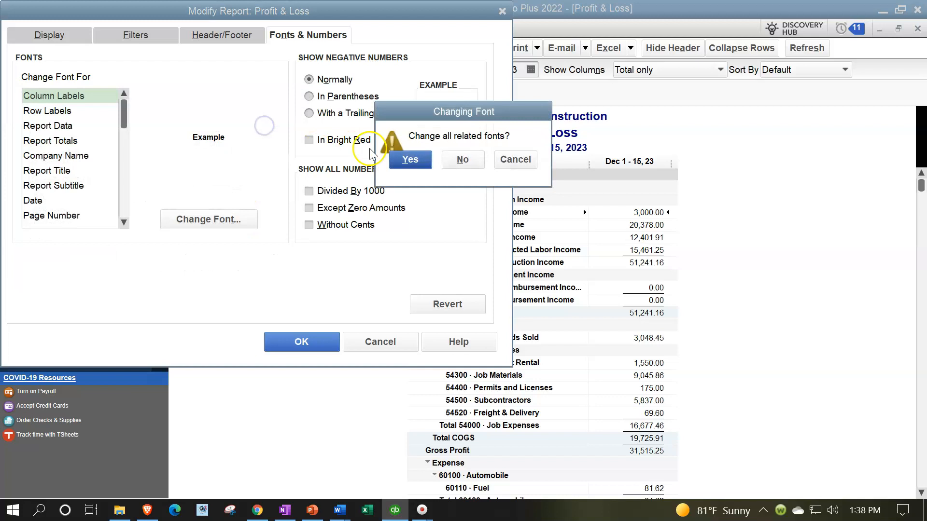
{"action": "left_click", "coordinate": [408, 160]}
{"action": "left_click", "coordinate": [332, 341]}
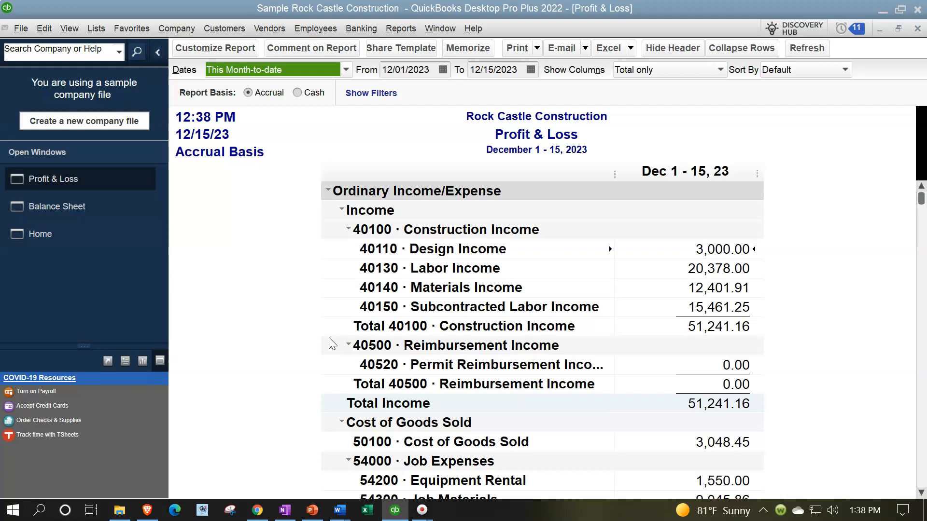
Open the Report Center, maximize it and show the Vendors & Payables report category
{"action": "left_click", "coordinate": [400, 28]}
{"action": "left_click", "coordinate": [406, 47]}
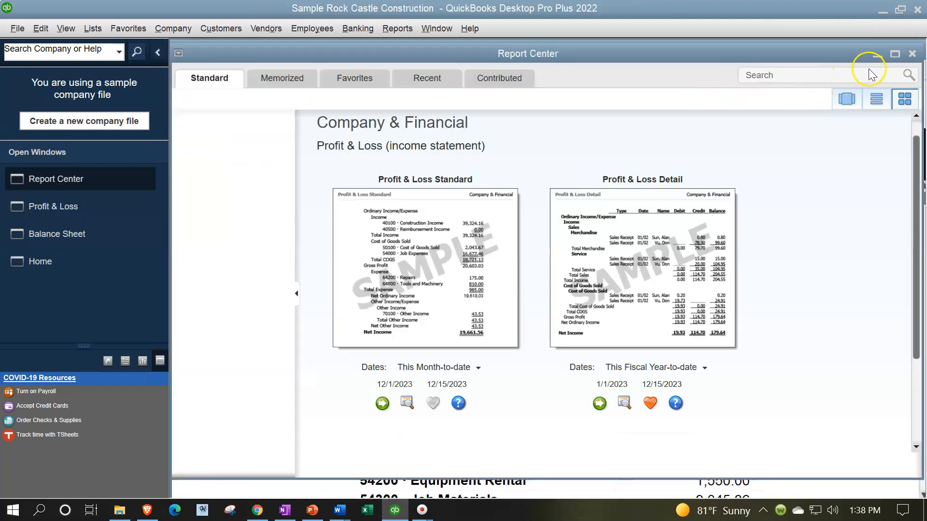
{"action": "left_click", "coordinate": [894, 54]}
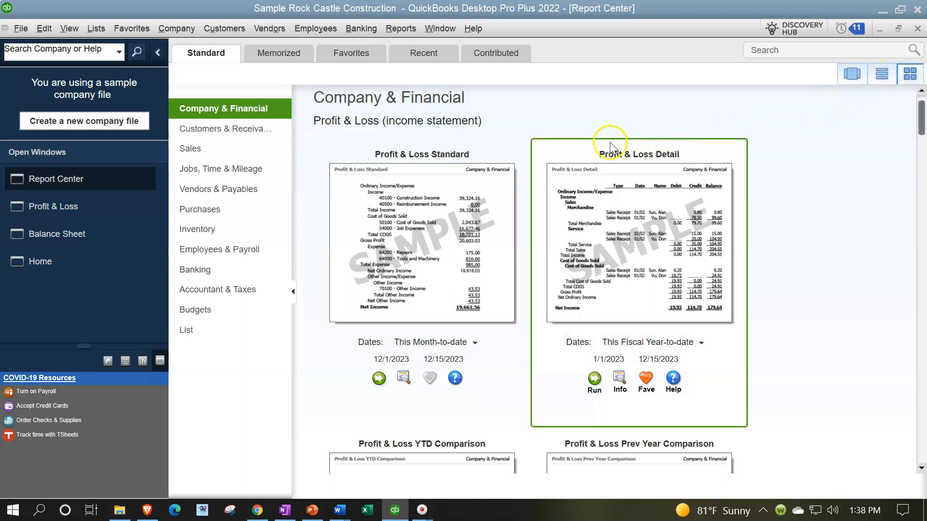
{"action": "left_click", "coordinate": [233, 192]}
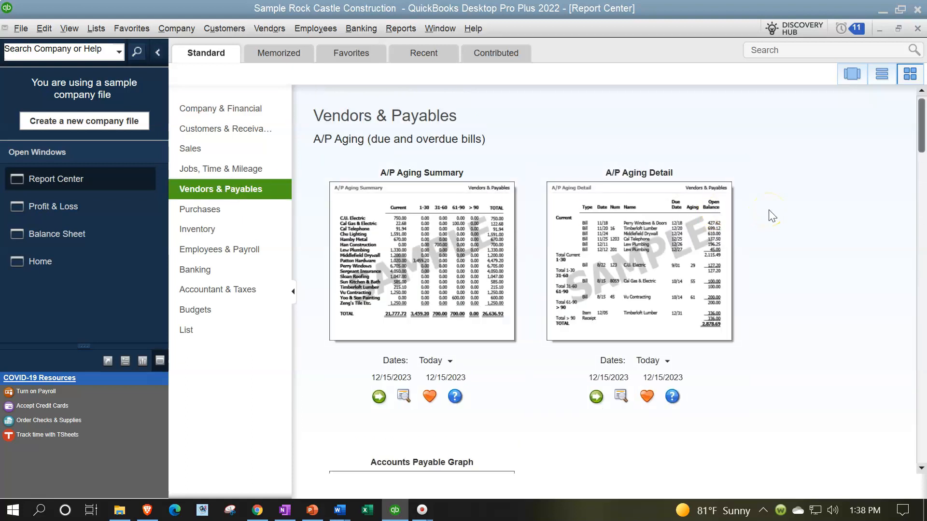
Look through the Vendors & Payables reports, from A/P Aging and Vendor Balances to the 1099 Summary and 1099 Detail
{"action": "scroll", "coordinate": [772, 216], "scroll_direction": "down", "scroll_amount": 2}
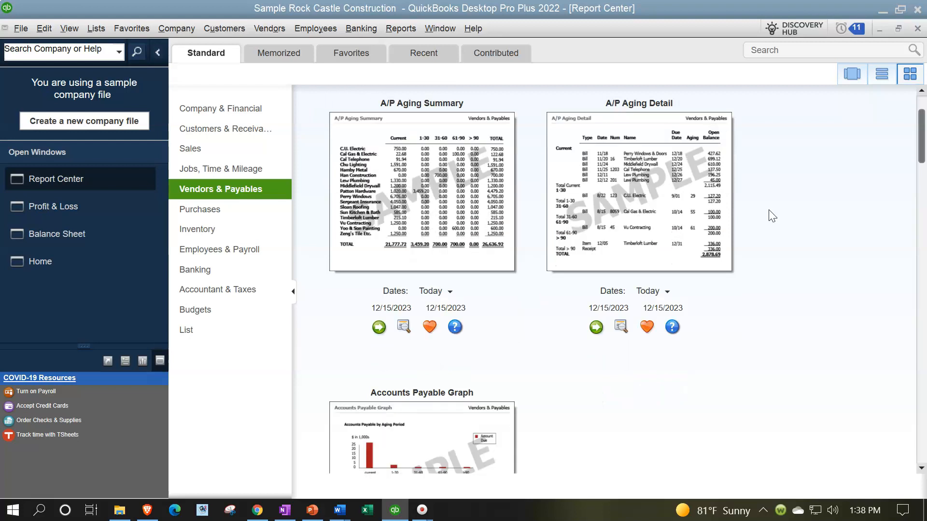
{"action": "scroll", "coordinate": [772, 216], "scroll_direction": "down", "scroll_amount": 1}
{"action": "scroll", "coordinate": [772, 215], "scroll_direction": "down", "scroll_amount": 7}
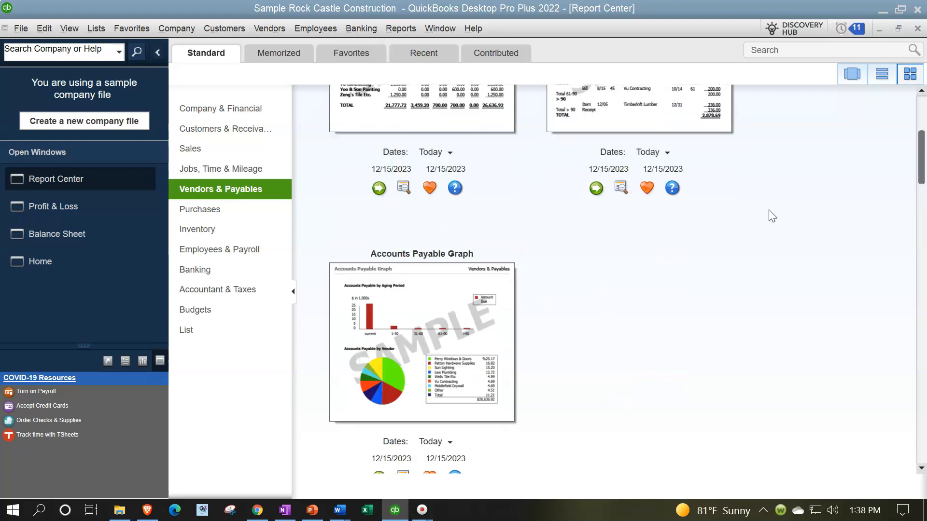
{"action": "scroll", "coordinate": [772, 216], "scroll_direction": "down", "scroll_amount": 14}
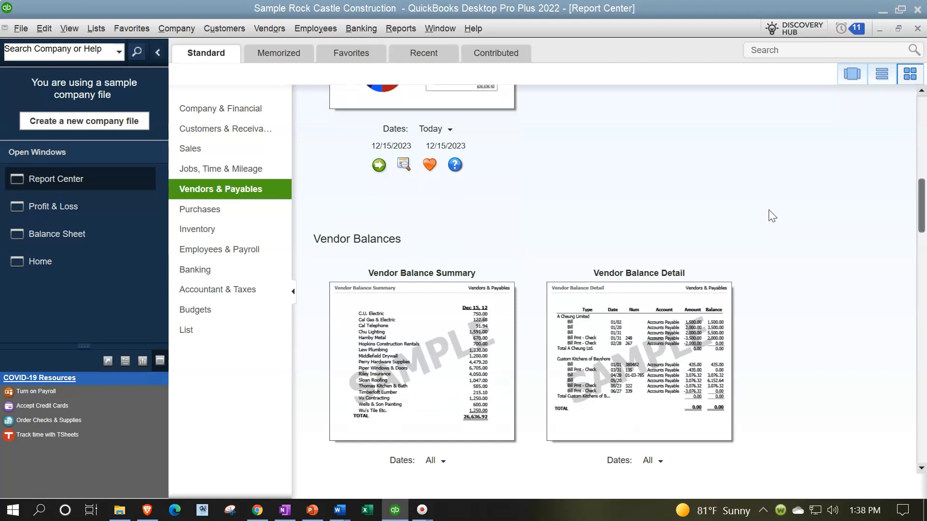
{"action": "scroll", "coordinate": [772, 216], "scroll_direction": "down", "scroll_amount": 11}
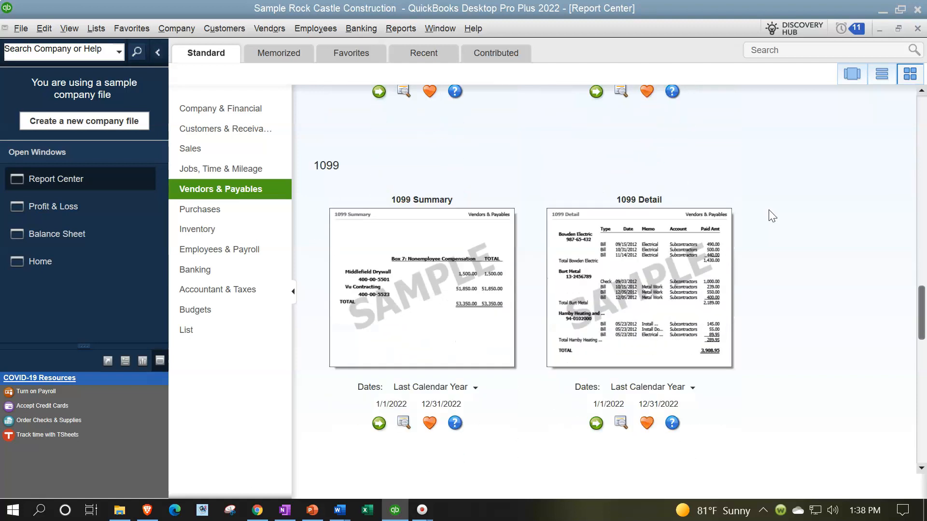
{"action": "scroll", "coordinate": [773, 216], "scroll_direction": "up", "scroll_amount": 20}
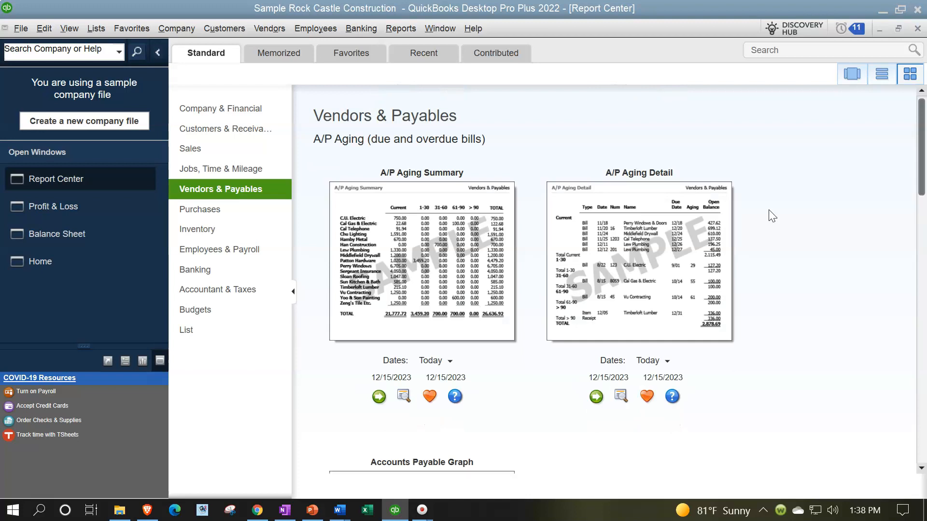
{"action": "scroll", "coordinate": [773, 216], "scroll_direction": "down", "scroll_amount": 13}
{"action": "scroll", "coordinate": [772, 216], "scroll_direction": "down", "scroll_amount": 13}
{"action": "scroll", "coordinate": [772, 215], "scroll_direction": "down", "scroll_amount": 8}
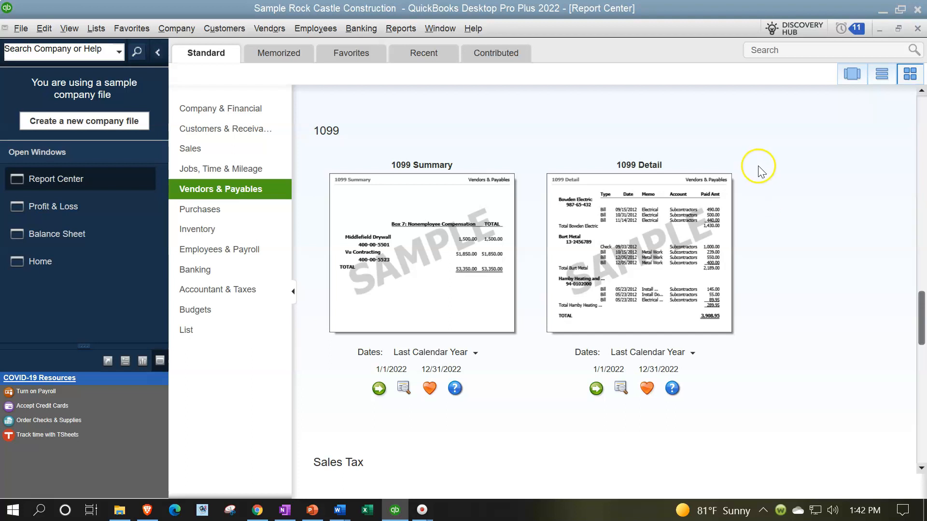
Open the Vendor Center
{"action": "left_click", "coordinate": [275, 32]}
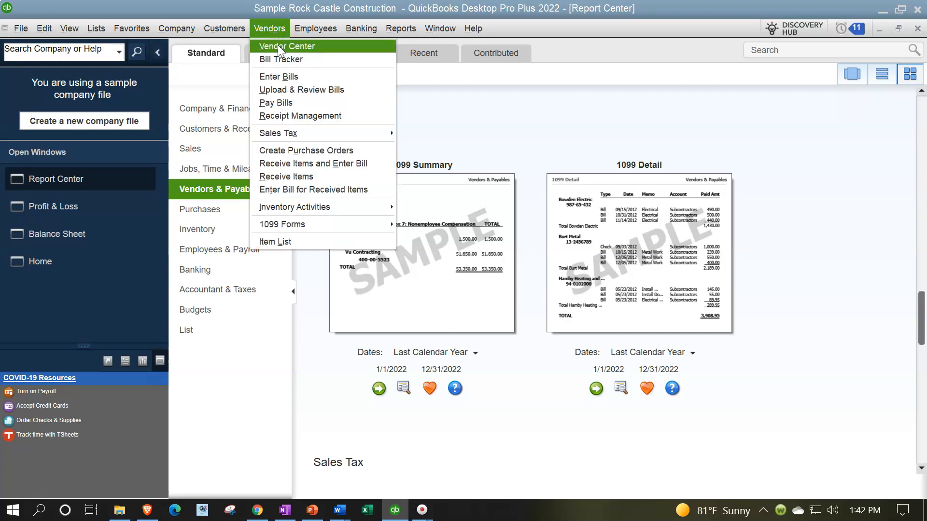
{"action": "left_click", "coordinate": [277, 45]}
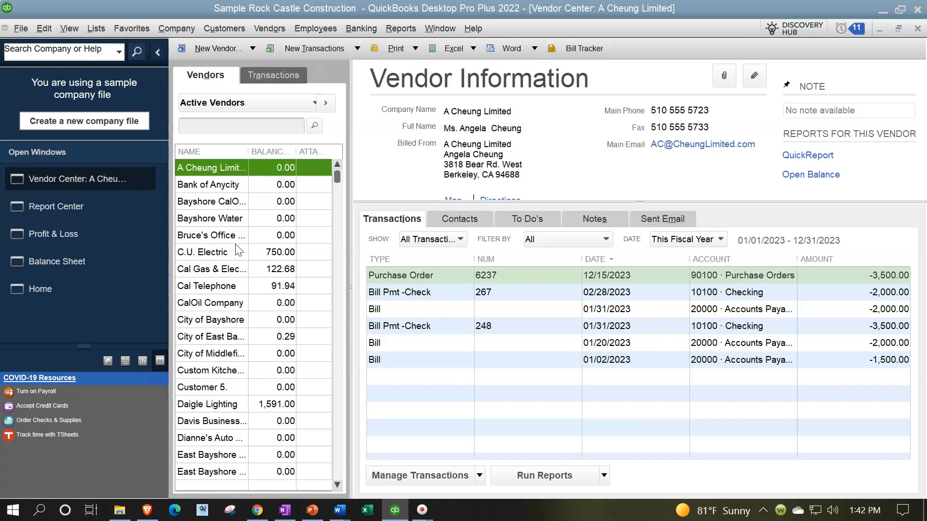
Check the company preferences for Tax: 1099, including form filing and account mapping options, and close the Preferences
{"action": "left_click", "coordinate": [69, 29]}
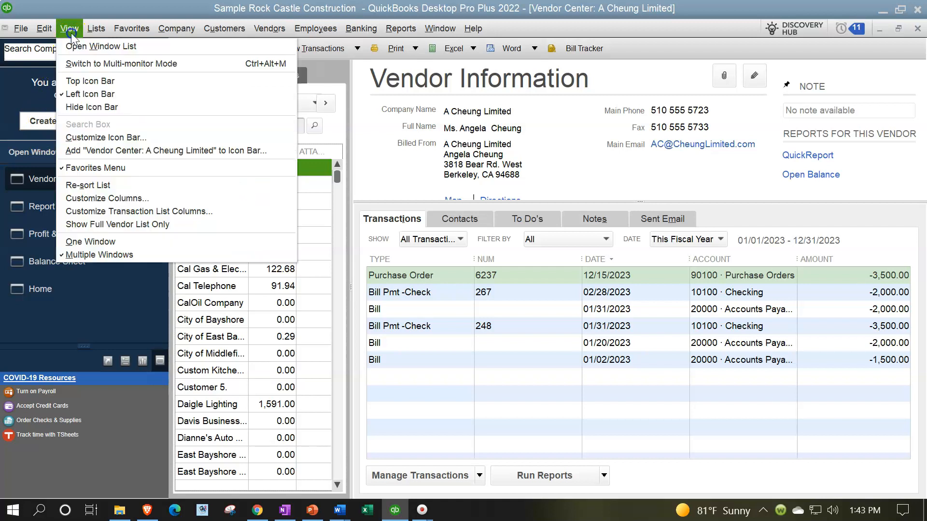
{"action": "mouse_move", "coordinate": [45, 29]}
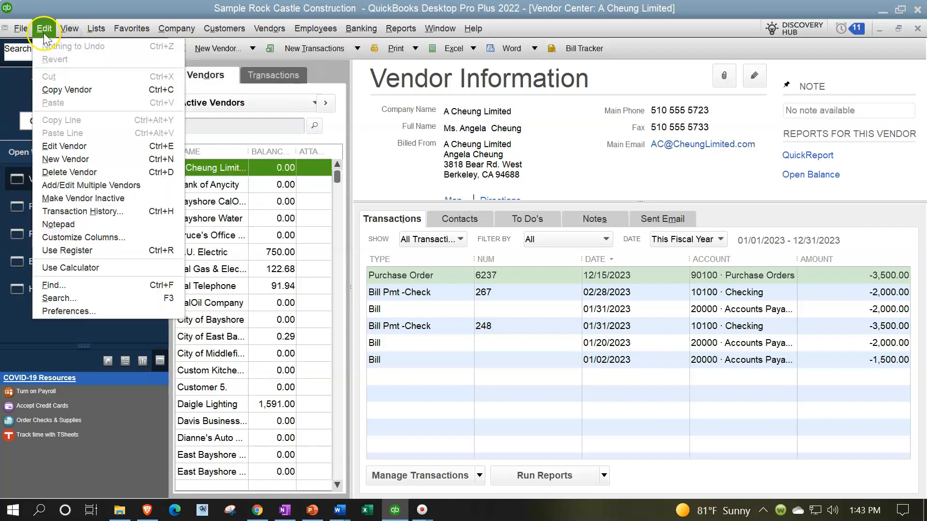
{"action": "left_click", "coordinate": [109, 312]}
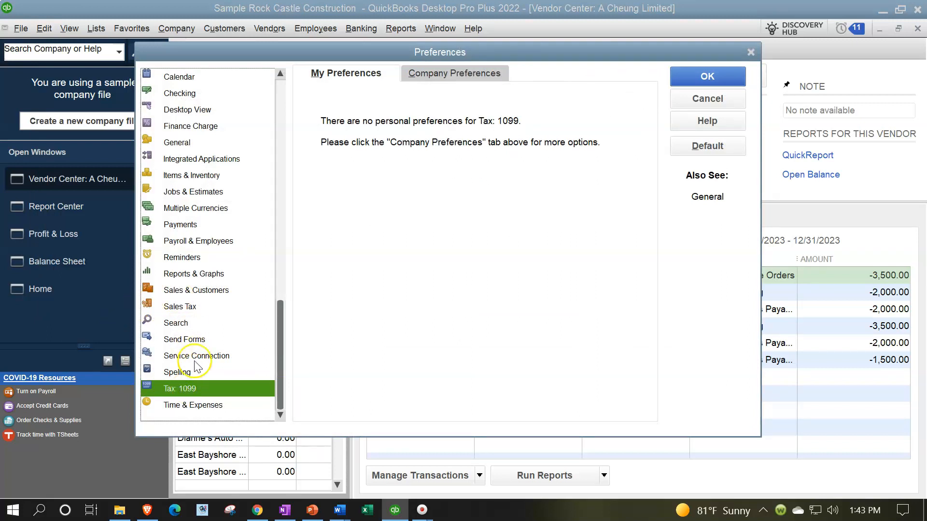
{"action": "left_click", "coordinate": [430, 73]}
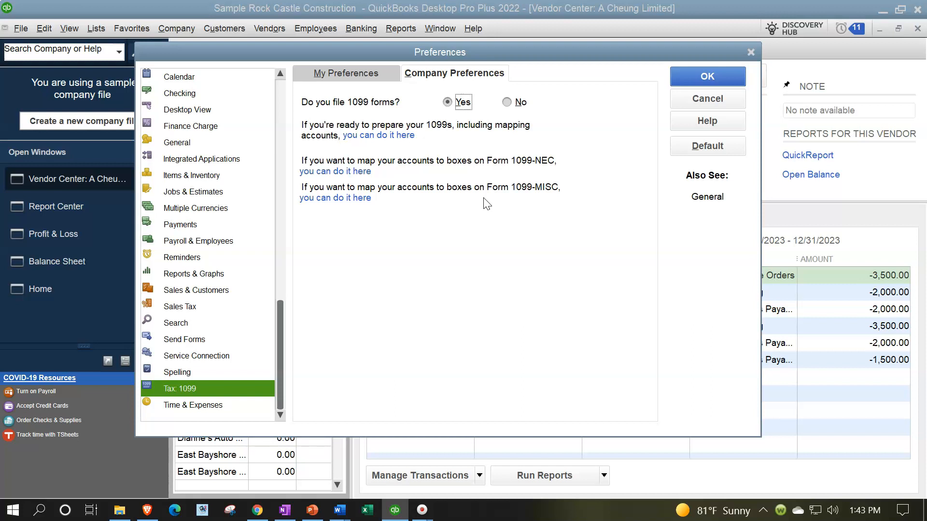
{"action": "left_click", "coordinate": [712, 72]}
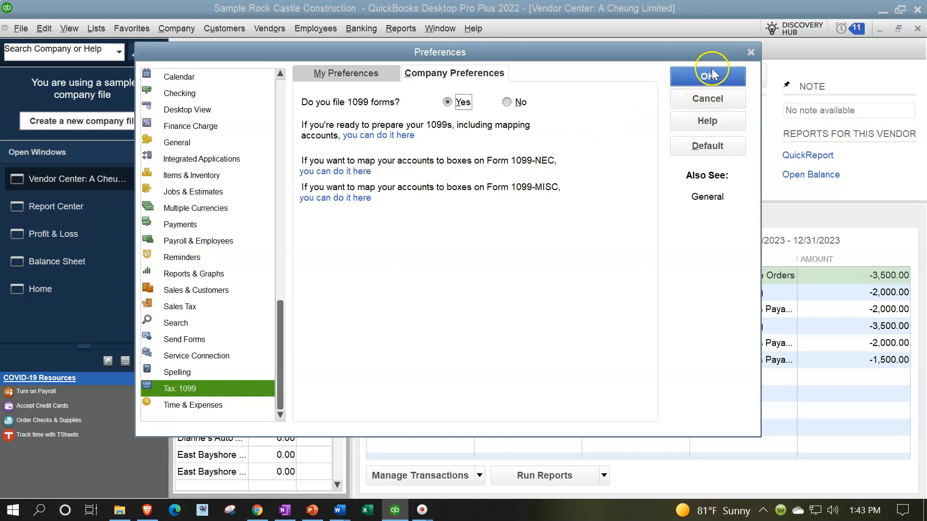
{"action": "left_click", "coordinate": [749, 52]}
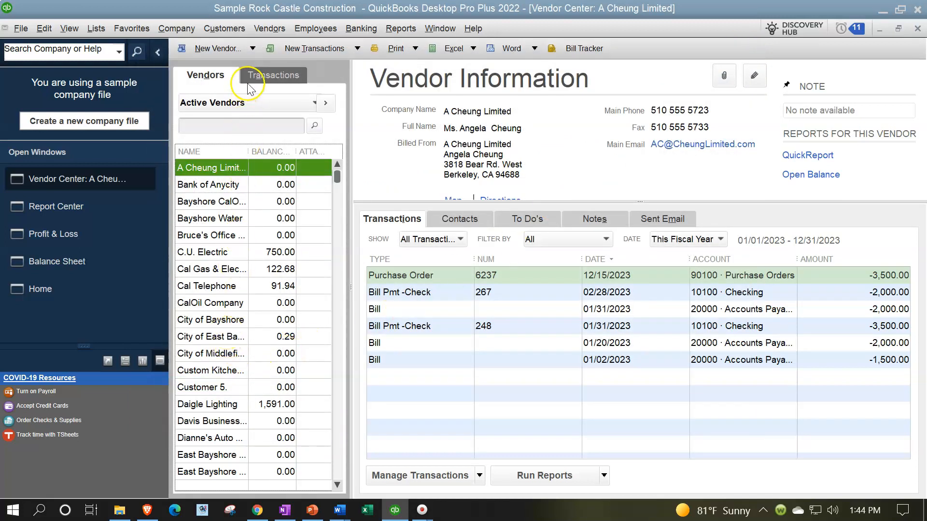
Open the Bayshore Water vendor record, review its tax settings and address information, and close the record
{"action": "left_click", "coordinate": [237, 173]}
{"action": "left_click", "coordinate": [218, 218]}
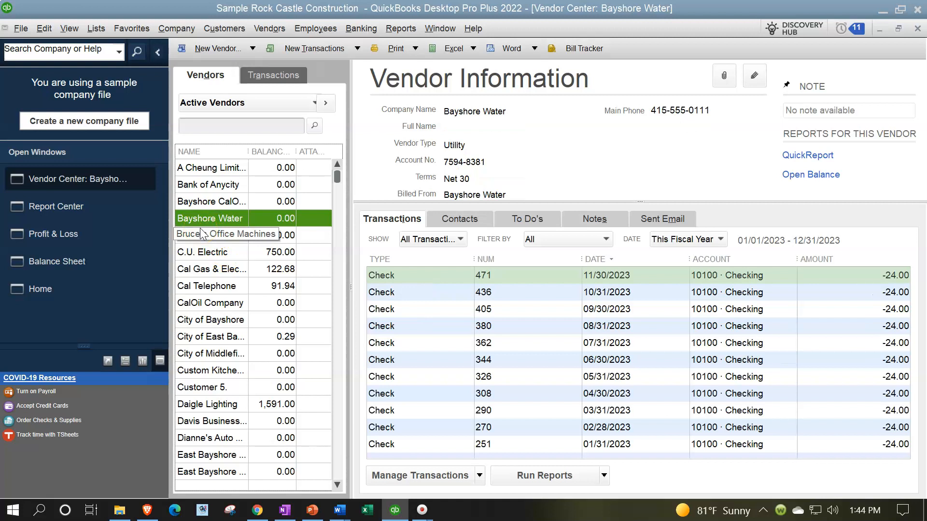
{"action": "left_click", "coordinate": [238, 120]}
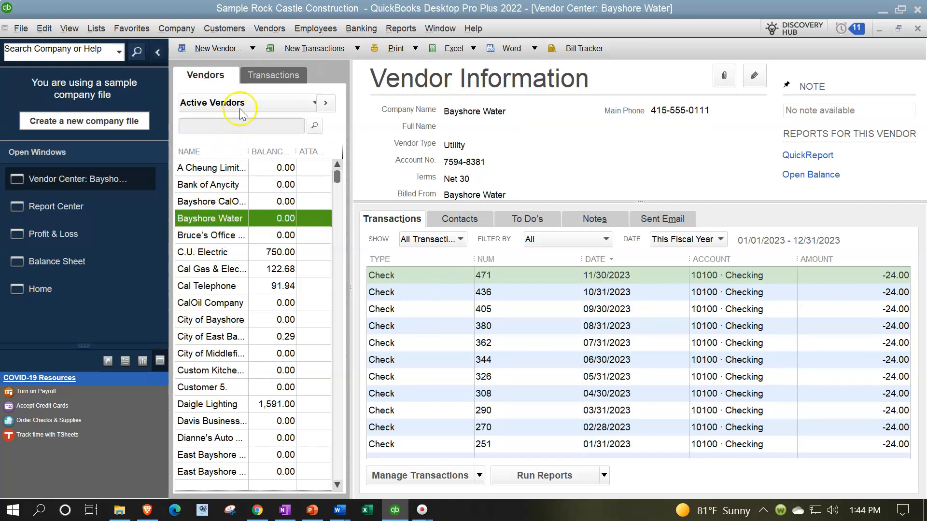
{"action": "left_click", "coordinate": [246, 48]}
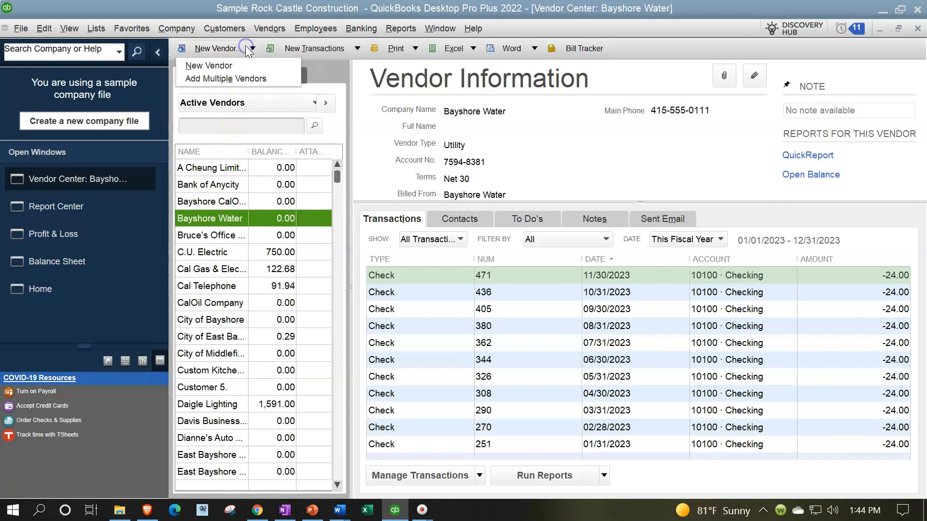
{"action": "left_click", "coordinate": [226, 218]}
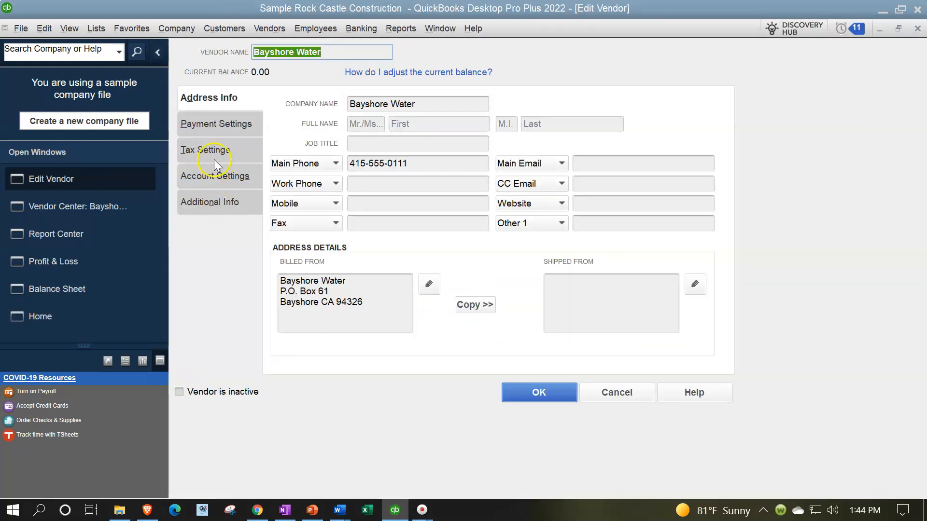
{"action": "left_click", "coordinate": [214, 160]}
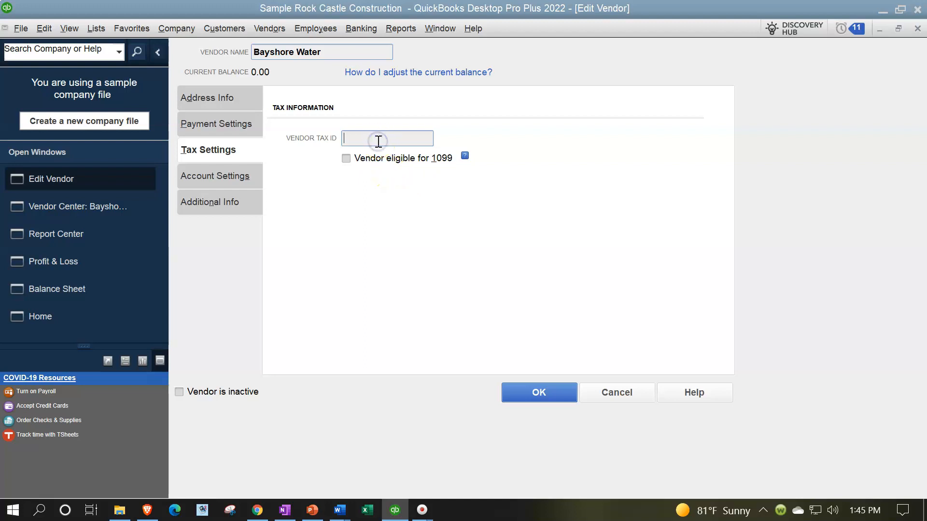
{"action": "left_click", "coordinate": [202, 103]}
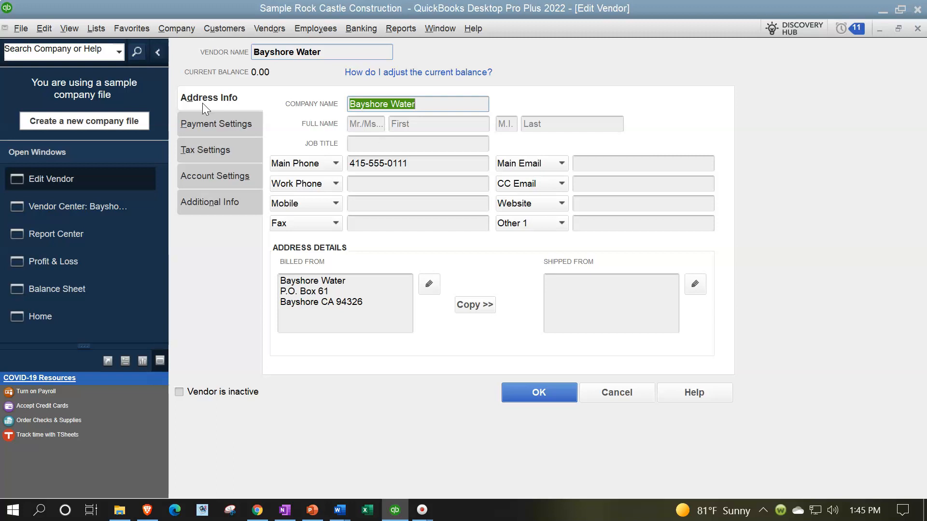
{"action": "left_click", "coordinate": [916, 30]}
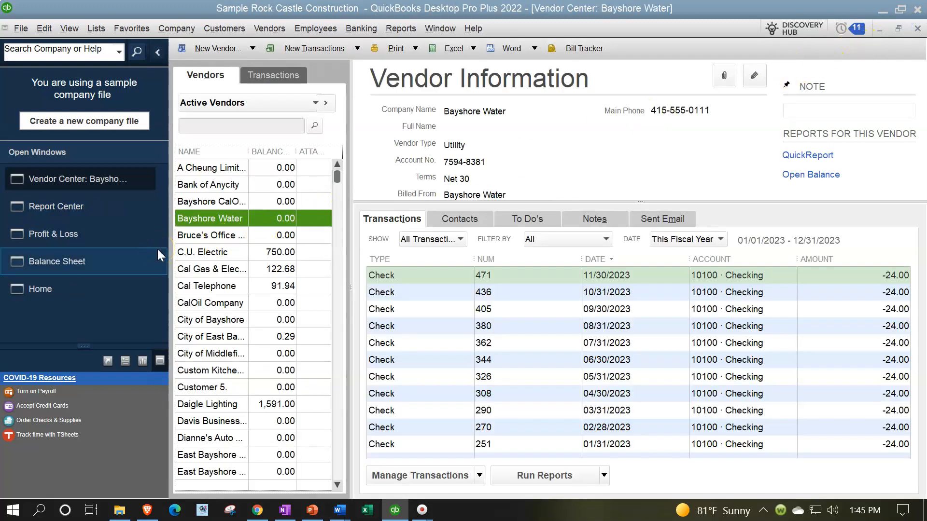
Return to the Report Center and run the 1099 Summary report for the last calendar year
{"action": "left_click", "coordinate": [145, 254]}
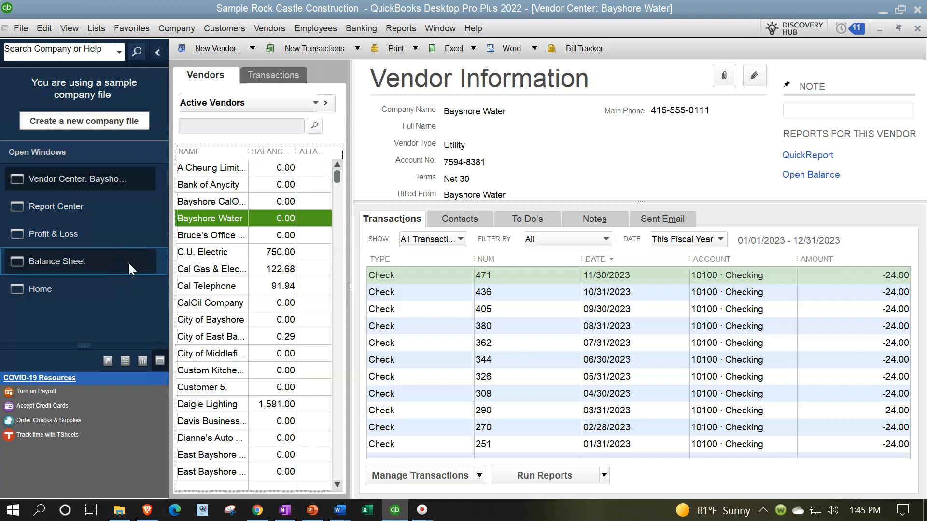
{"action": "left_click", "coordinate": [91, 207]}
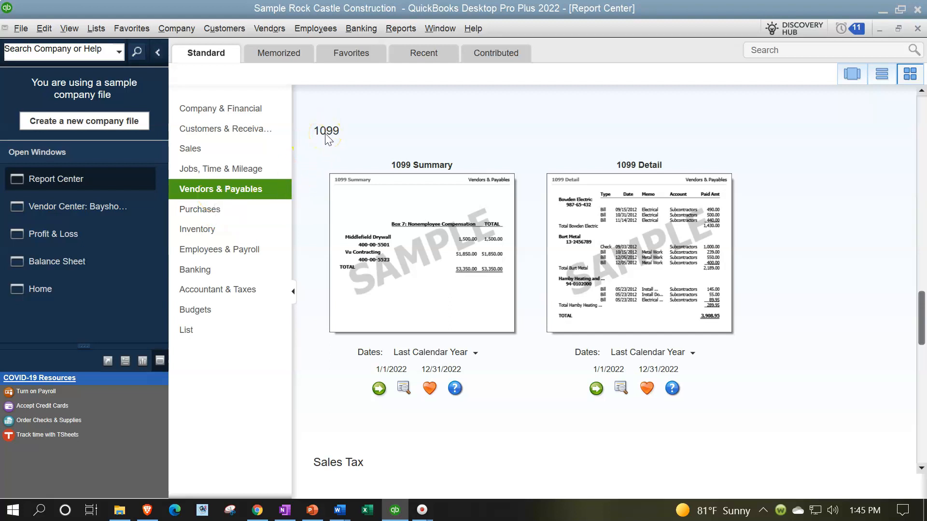
{"action": "left_click", "coordinate": [416, 253]}
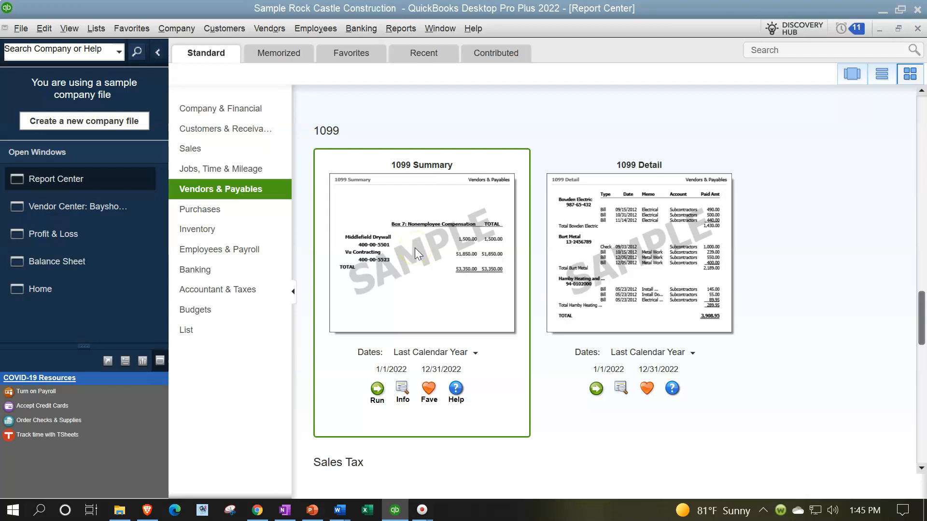
{"action": "left_click", "coordinate": [377, 389]}
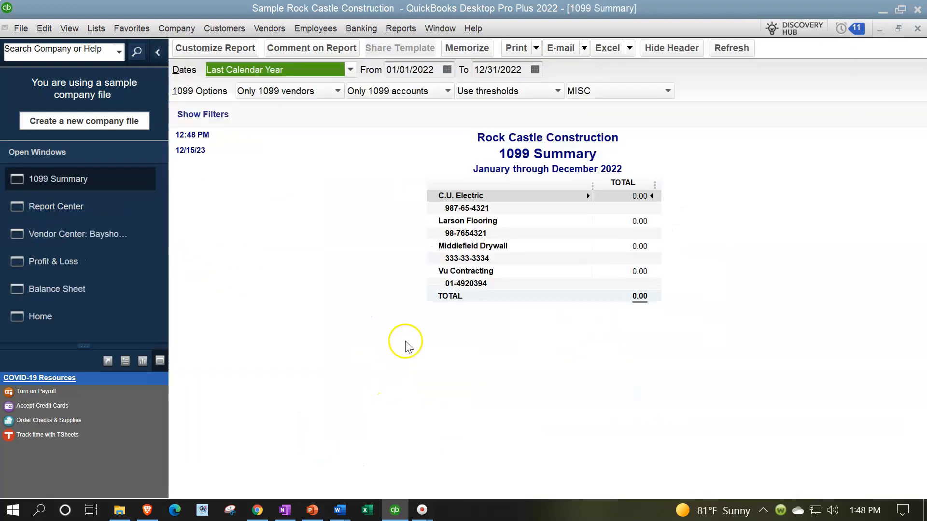
Set the 1099 Summary date range from 12/31/2022 to 12/31/2023
{"action": "key", "text": "Tab"}
{"action": "type", "text": "010123"}
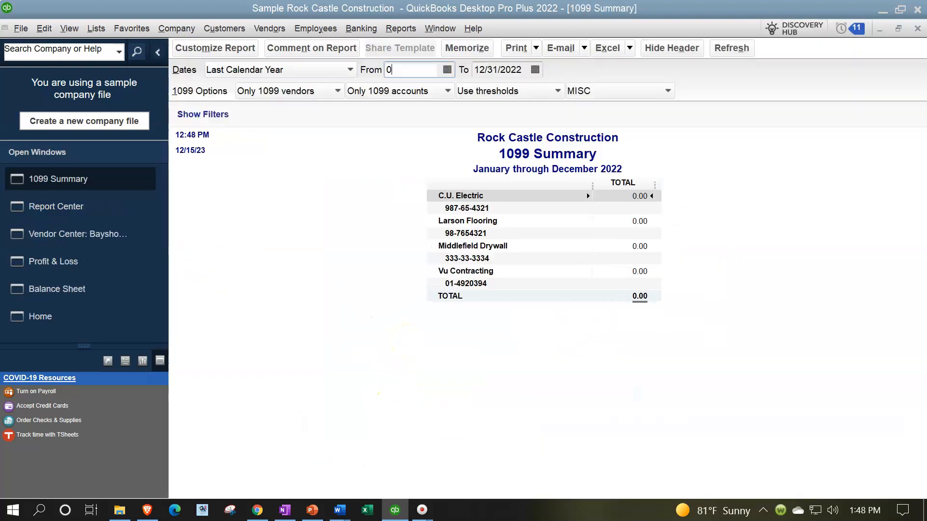
{"action": "key", "text": "Tab"}
{"action": "type", "text": "2/3"}
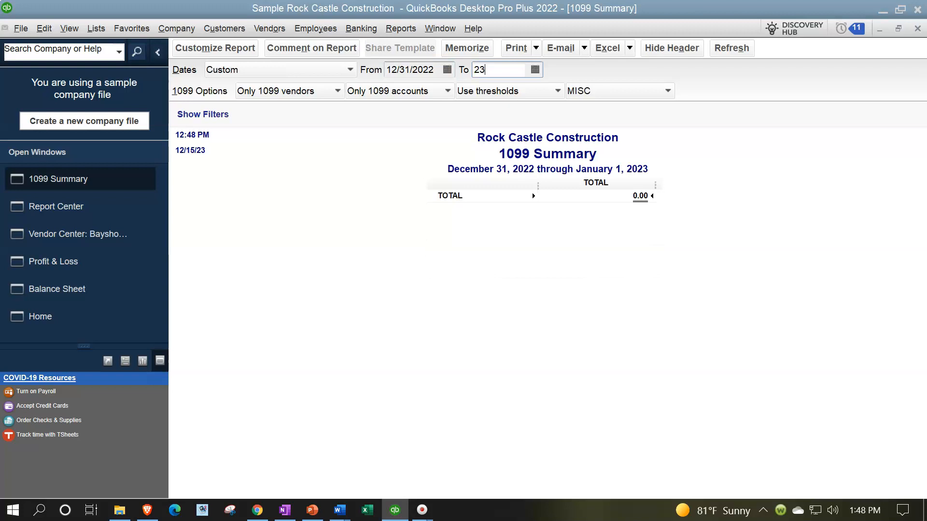
{"action": "type", "text": "1"}
{"action": "key", "text": "BackSpace"}
{"action": "key", "text": "BackSpace"}
{"action": "key", "text": "BackSpace"}
{"action": "type", "text": "123126"}
{"action": "key", "text": "BackSpace"}
{"action": "type", "text": "3"}
{"action": "key", "text": "Tab"}
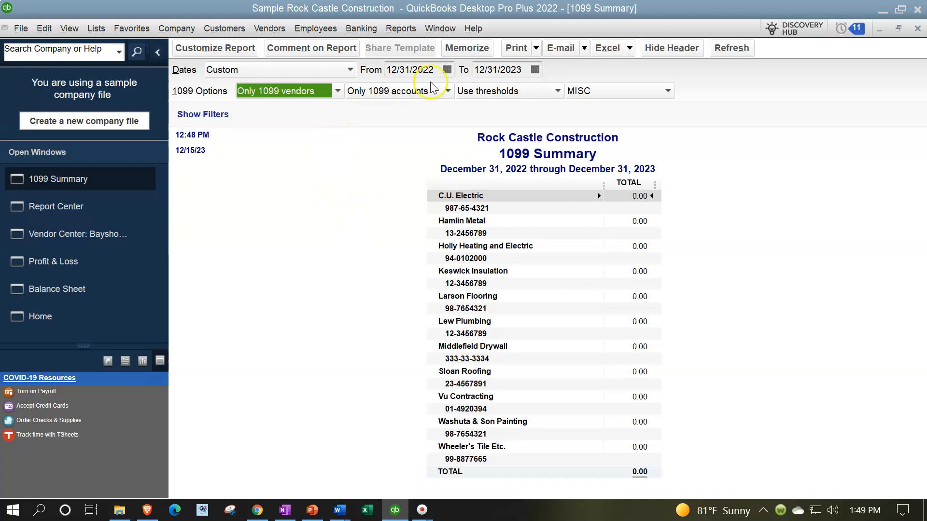
Set the 1099 Summary to include all vendors and all allowed accounts
{"action": "left_click", "coordinate": [339, 91]}
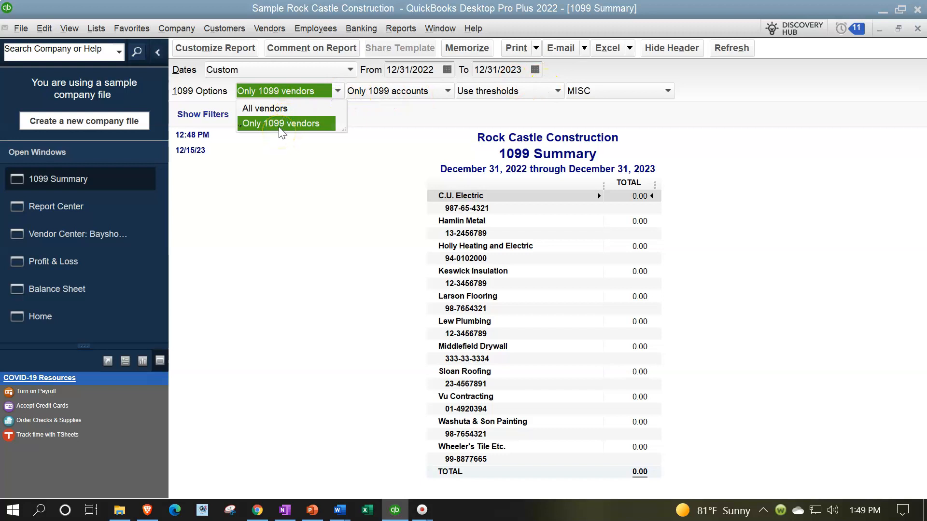
{"action": "left_click", "coordinate": [279, 109]}
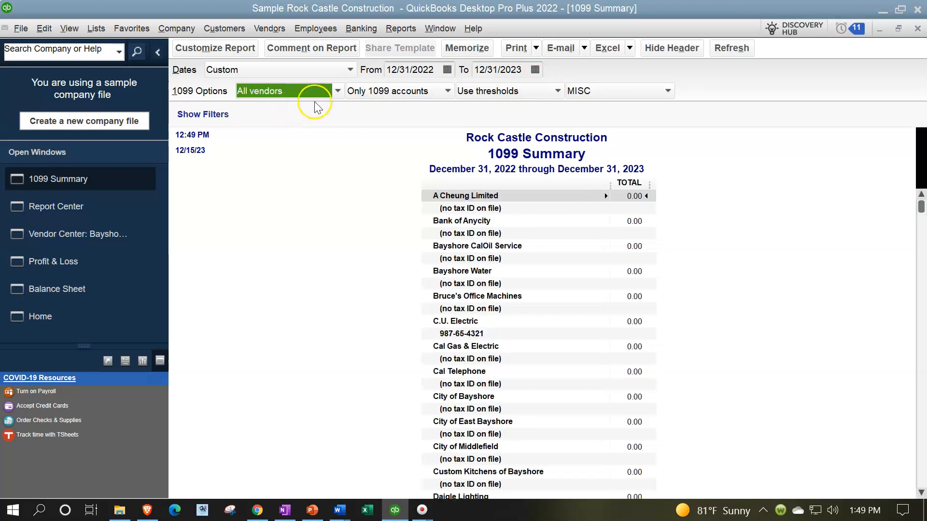
{"action": "left_click", "coordinate": [421, 91]}
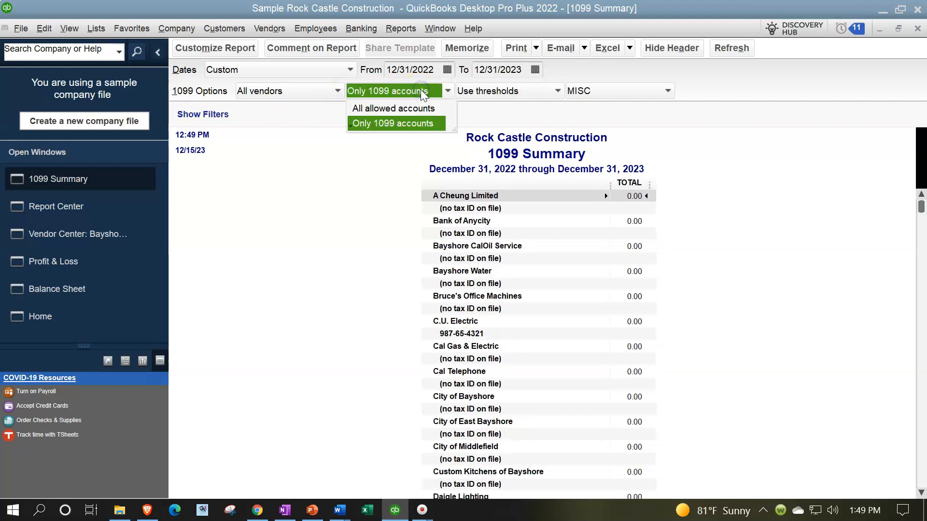
{"action": "left_click", "coordinate": [406, 108]}
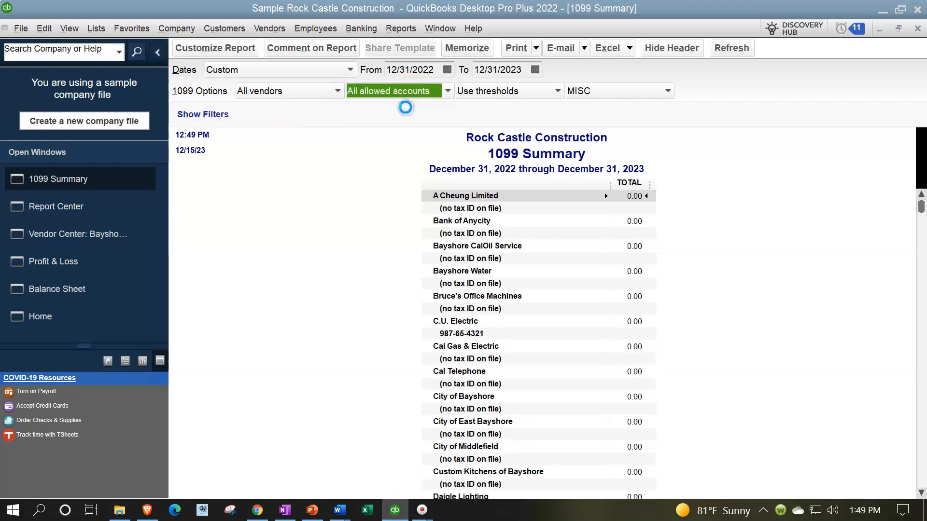
Make the 1099 Summary ignore thresholds and report on the NEC form
{"action": "left_click", "coordinate": [538, 91]}
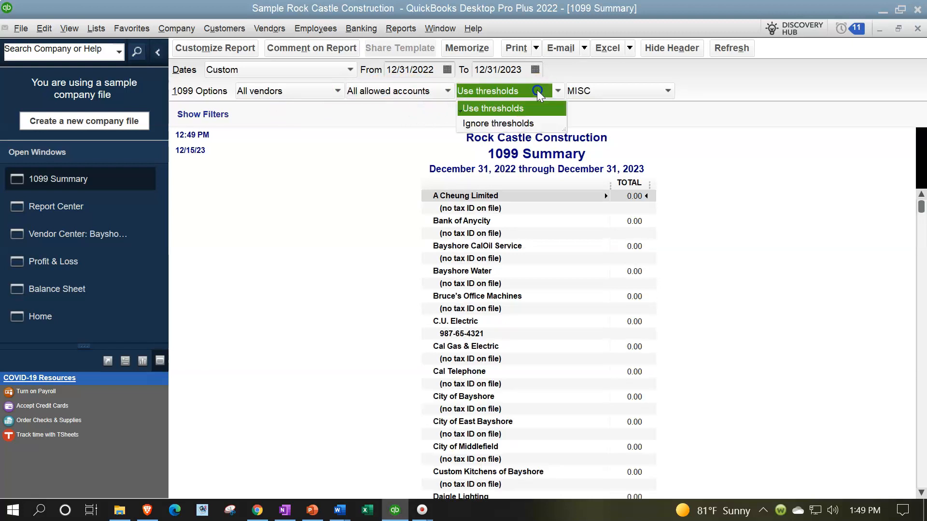
{"action": "left_click", "coordinate": [515, 122]}
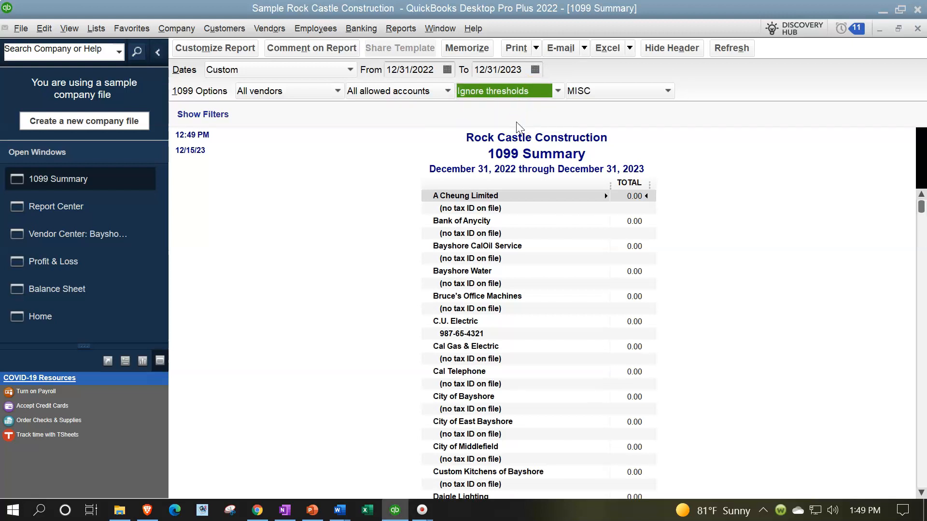
{"action": "left_click", "coordinate": [646, 93]}
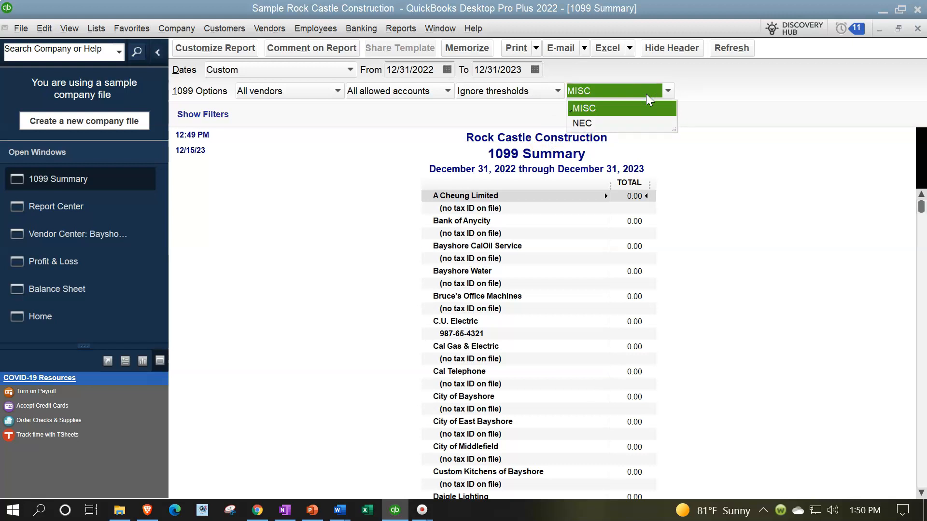
{"action": "left_click", "coordinate": [585, 121]}
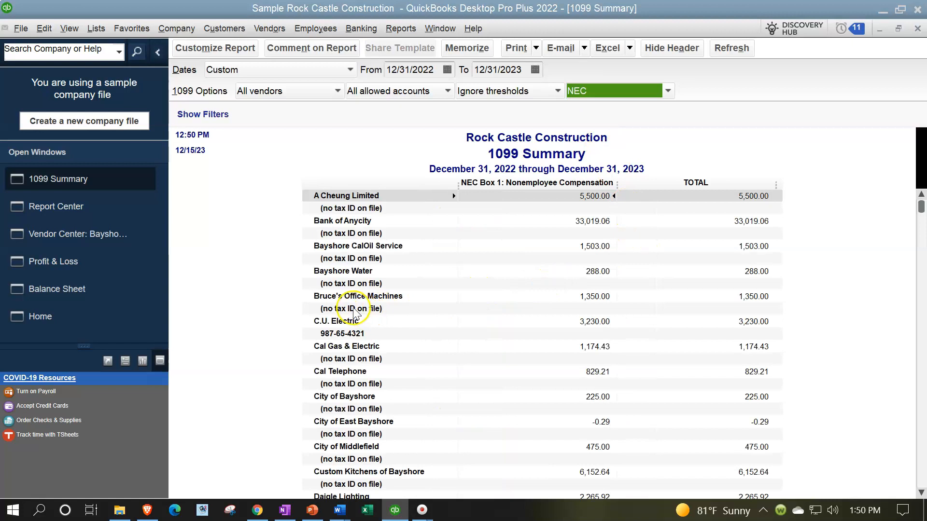
Look through the vendors, tax IDs and nonemployee compensation amounts in the 1099 Summary, and check the threshold options
{"action": "scroll", "coordinate": [255, 230], "scroll_direction": "down", "scroll_amount": 10}
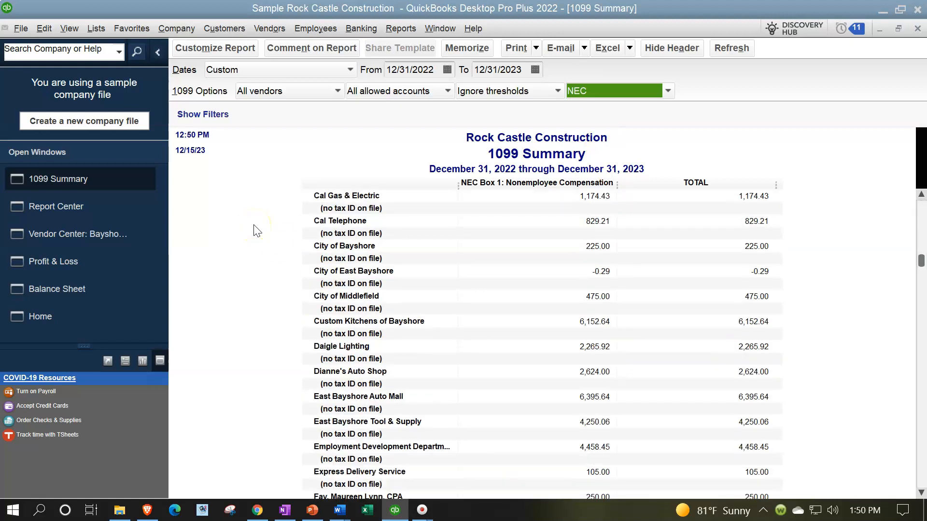
{"action": "scroll", "coordinate": [255, 230], "scroll_direction": "down", "scroll_amount": 11}
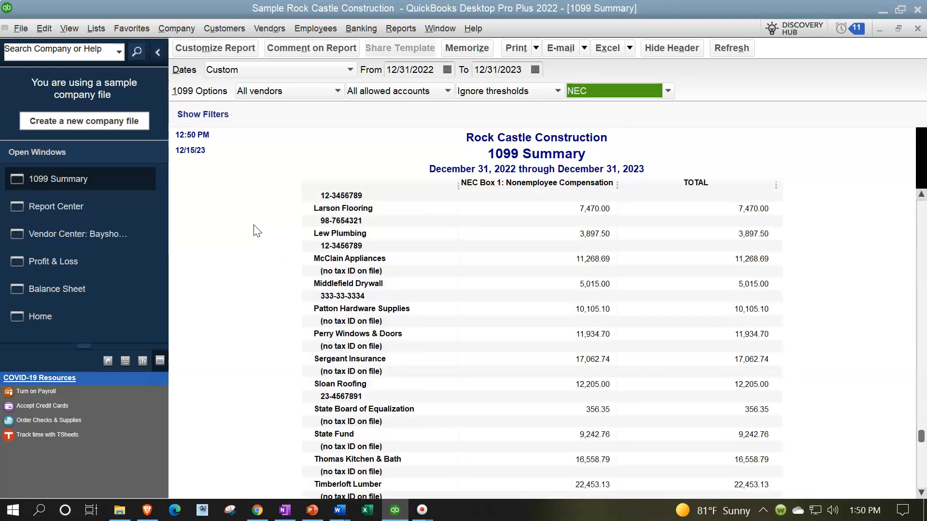
{"action": "left_click", "coordinate": [262, 225]}
{"action": "scroll", "coordinate": [292, 317], "scroll_direction": "up", "scroll_amount": 18}
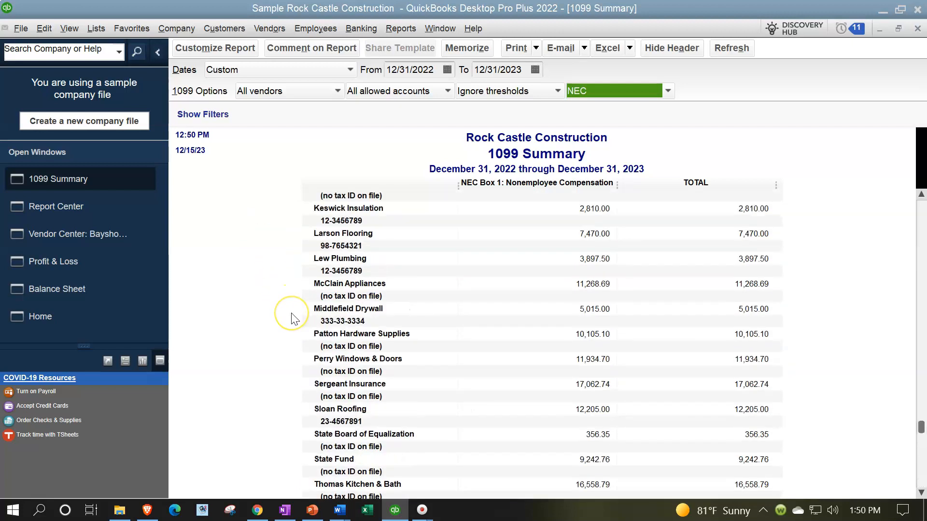
{"action": "scroll", "coordinate": [295, 319], "scroll_direction": "up", "scroll_amount": 2}
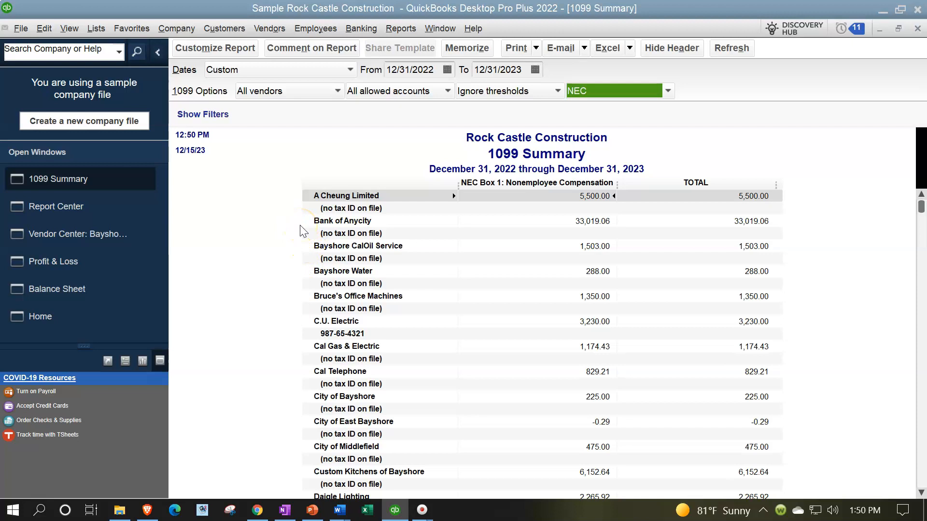
{"action": "scroll", "coordinate": [303, 231], "scroll_direction": "down", "scroll_amount": 1}
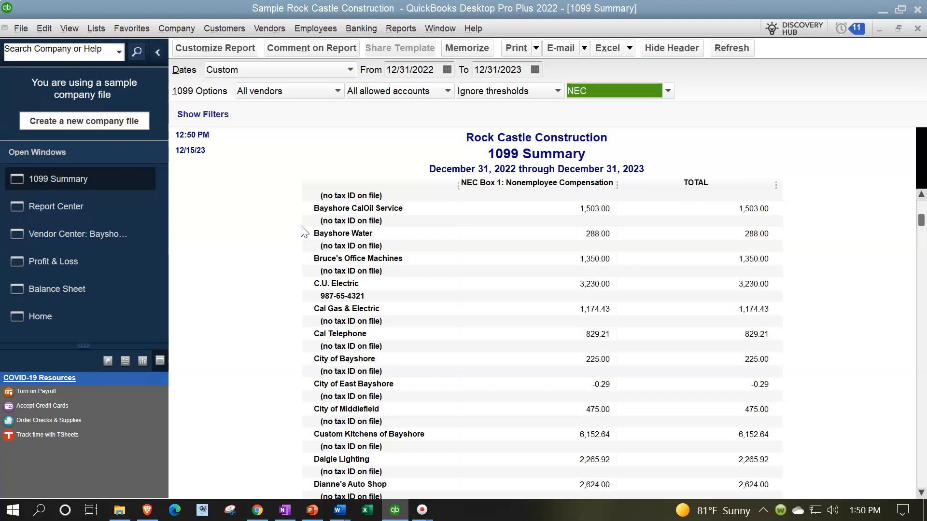
{"action": "double_click", "coordinate": [571, 236]}
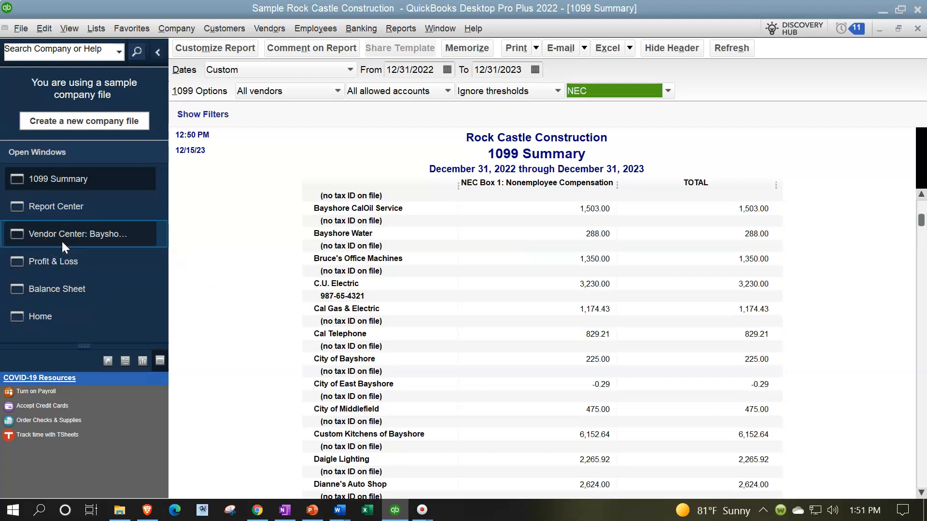
{"action": "left_click", "coordinate": [491, 93]}
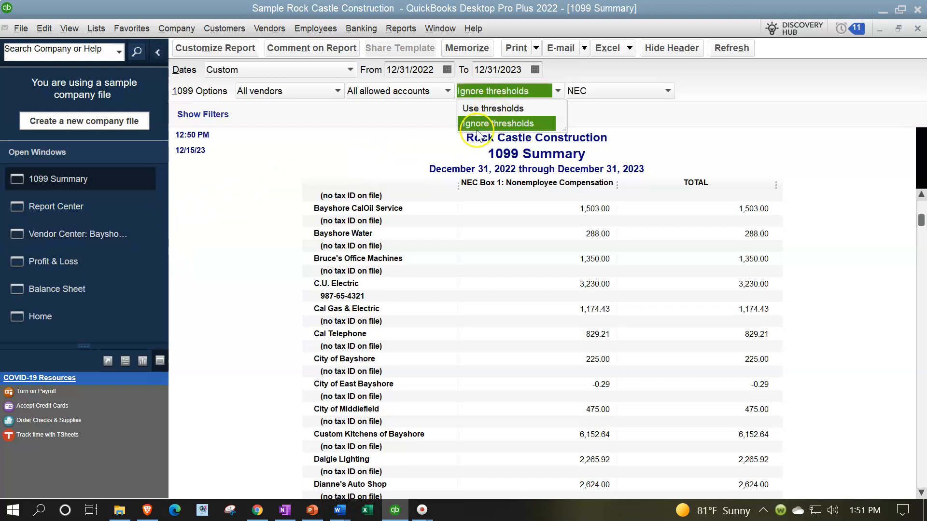
{"action": "left_click", "coordinate": [270, 279]}
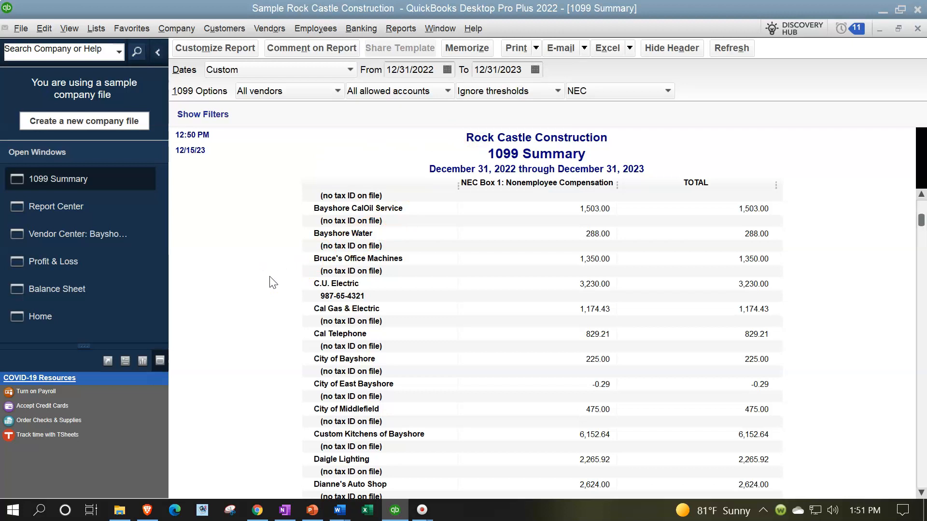
{"action": "scroll", "coordinate": [272, 283], "scroll_direction": "down", "scroll_amount": 5}
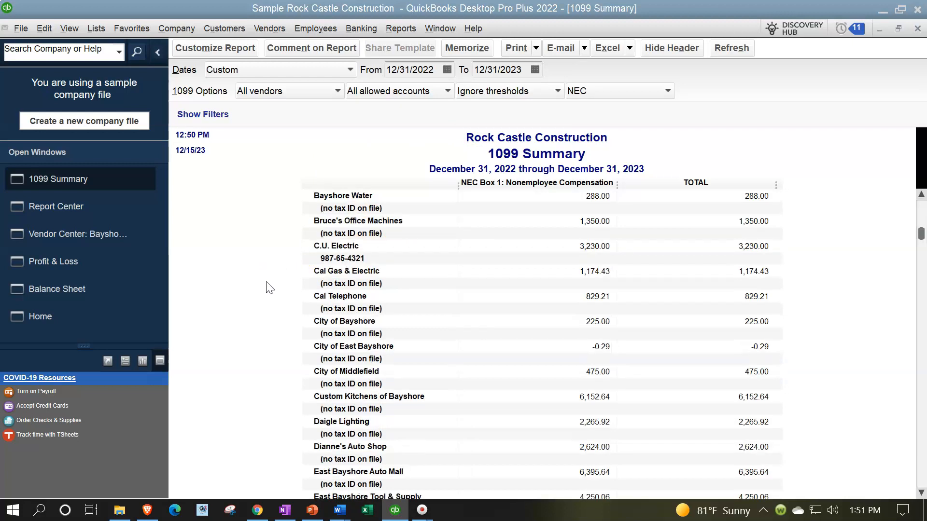
{"action": "scroll", "coordinate": [270, 288], "scroll_direction": "down", "scroll_amount": 5}
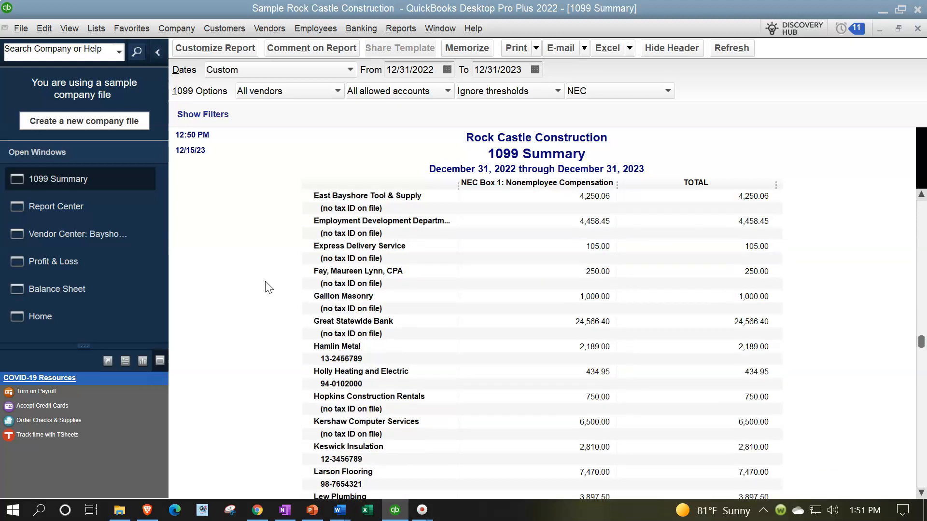
{"action": "scroll", "coordinate": [269, 288], "scroll_direction": "down", "scroll_amount": 1}
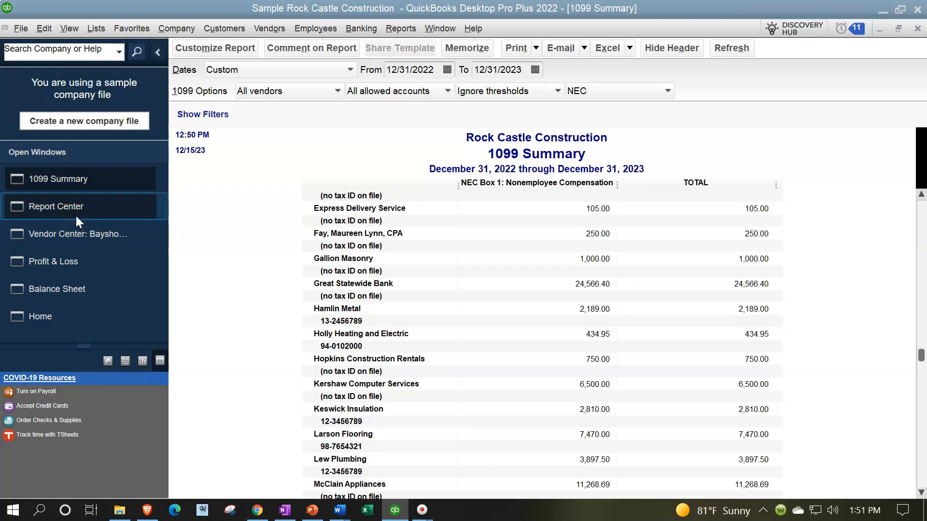
Limit the 1099 Summary to only 1099 vendors and check the available account and form type options
{"action": "left_click", "coordinate": [291, 92]}
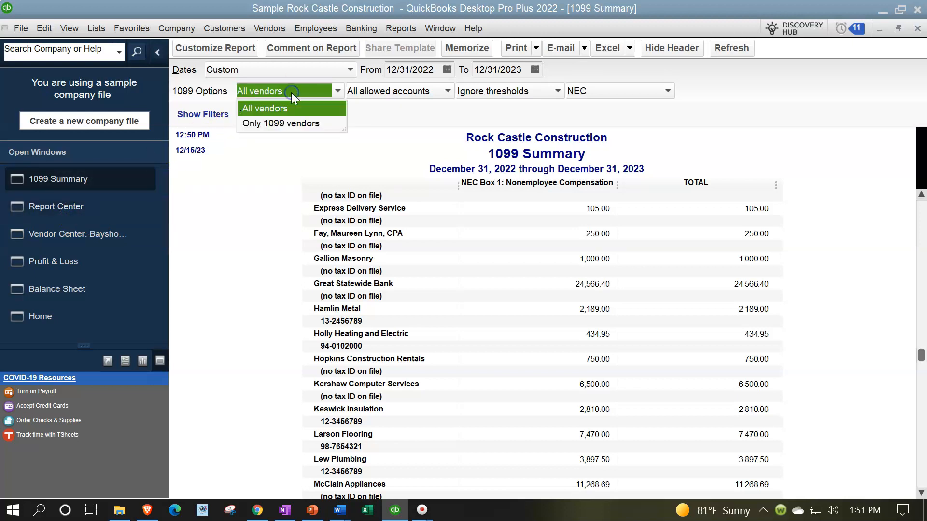
{"action": "left_click", "coordinate": [283, 124]}
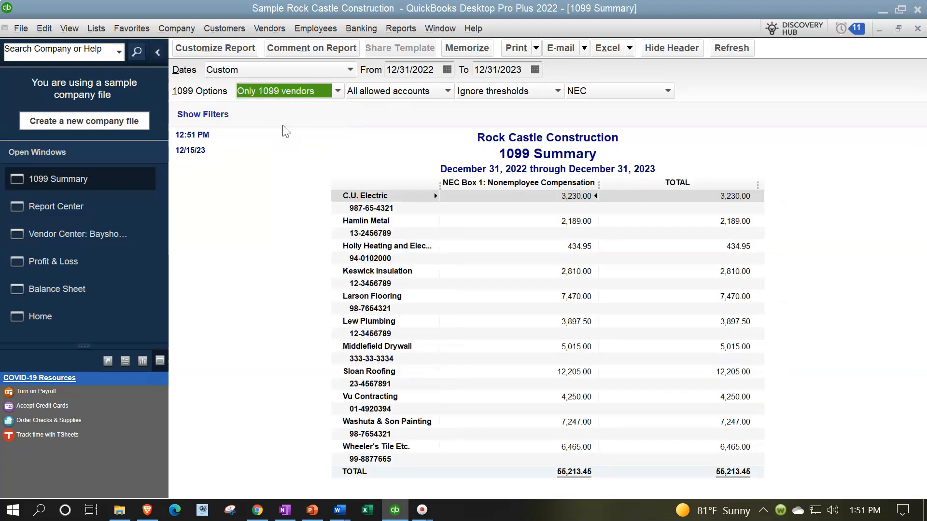
{"action": "left_click", "coordinate": [381, 89]}
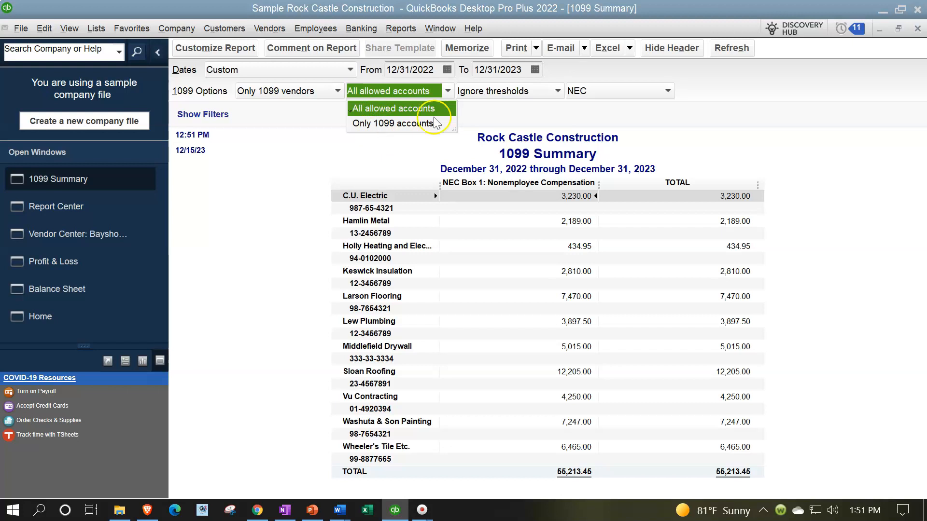
{"action": "left_click", "coordinate": [642, 91]}
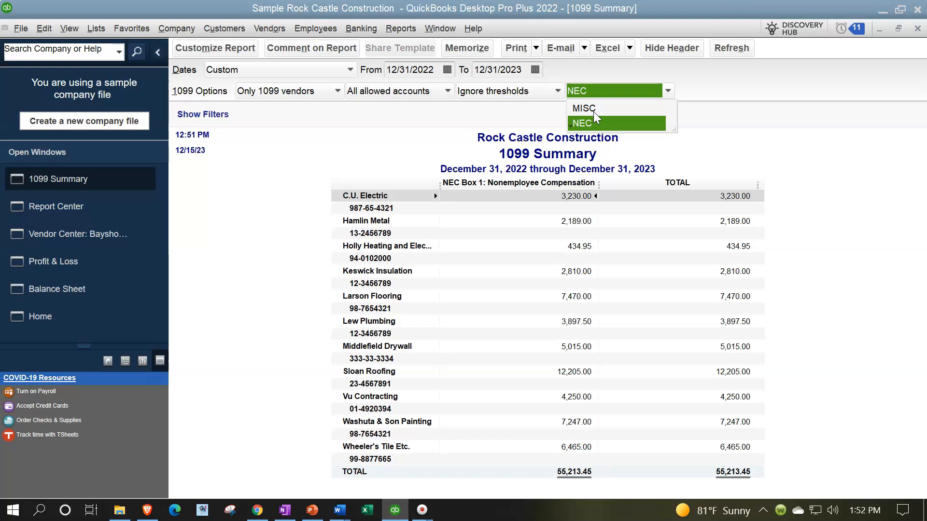
{"action": "left_click", "coordinate": [222, 198]}
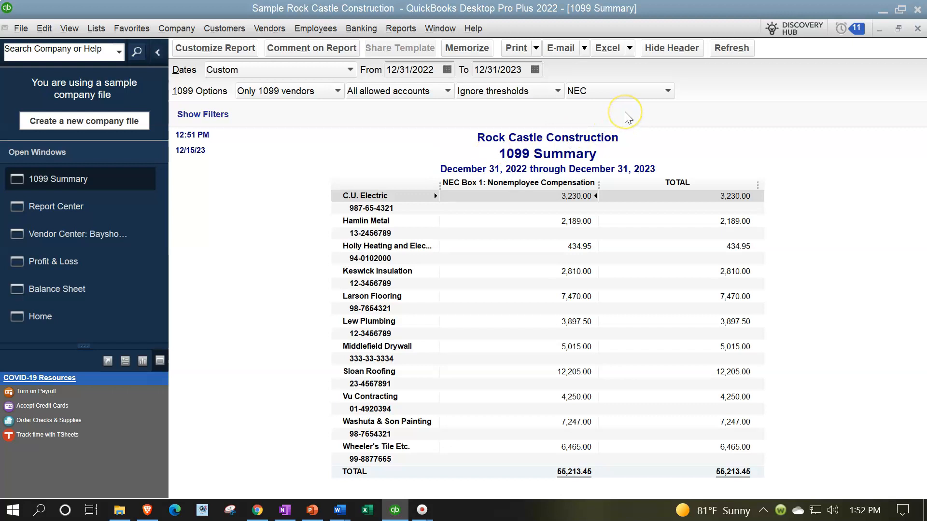
Switch to Chrome and examine Copy A of the 2021 Form 1099-NEC on the IRS site
{"action": "left_click", "coordinate": [256, 508]}
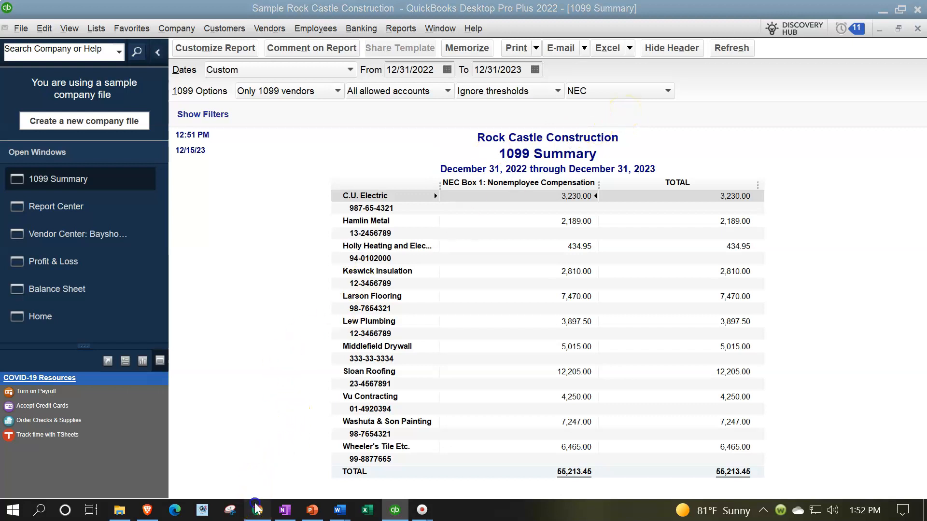
{"action": "left_click", "coordinate": [269, 11]}
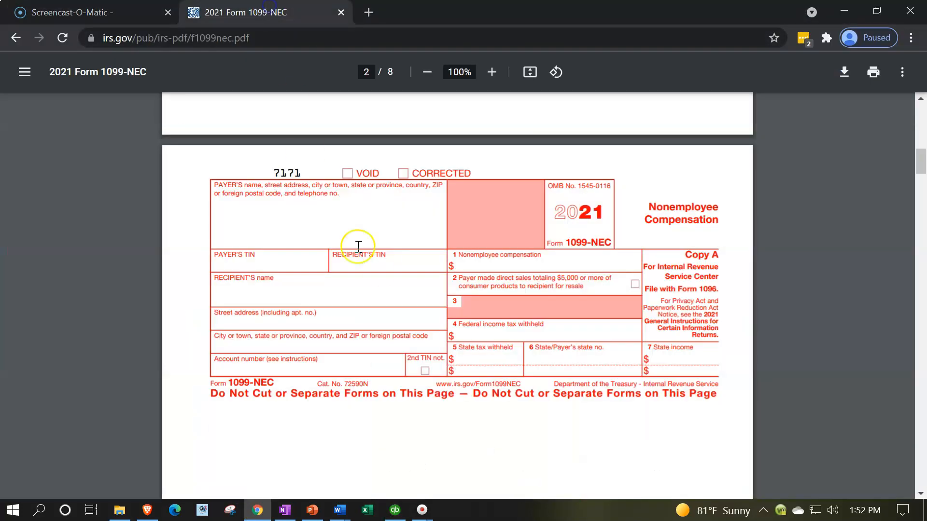
{"action": "scroll", "coordinate": [384, 292], "scroll_direction": "up", "scroll_amount": 3}
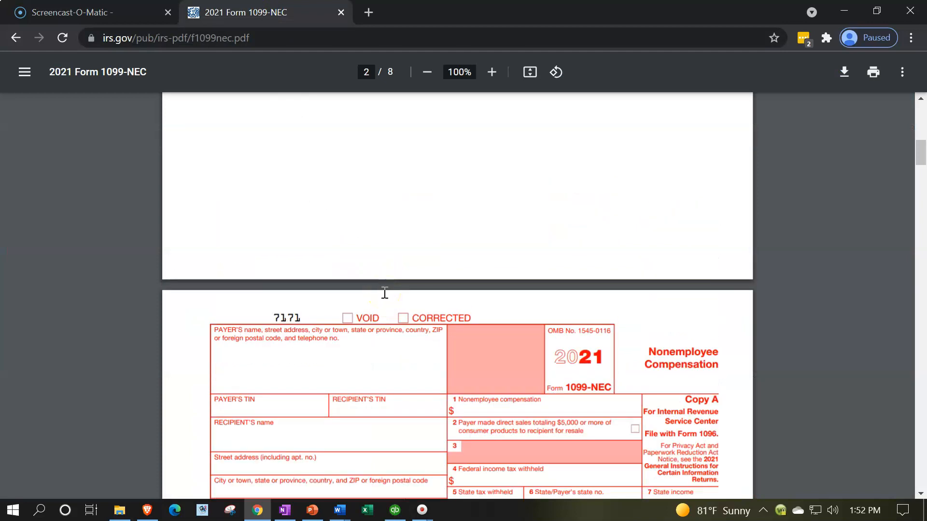
{"action": "scroll", "coordinate": [384, 293], "scroll_direction": "up", "scroll_amount": 1}
{"action": "scroll", "coordinate": [384, 293], "scroll_direction": "down", "scroll_amount": 3}
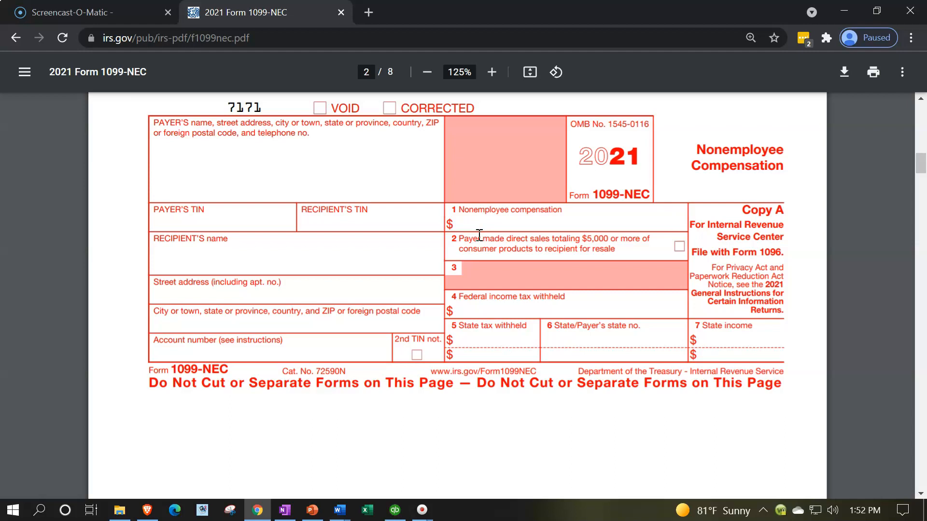
Switch back to QuickBooks and make the 1099 Summary use thresholds
{"action": "left_click", "coordinate": [392, 510]}
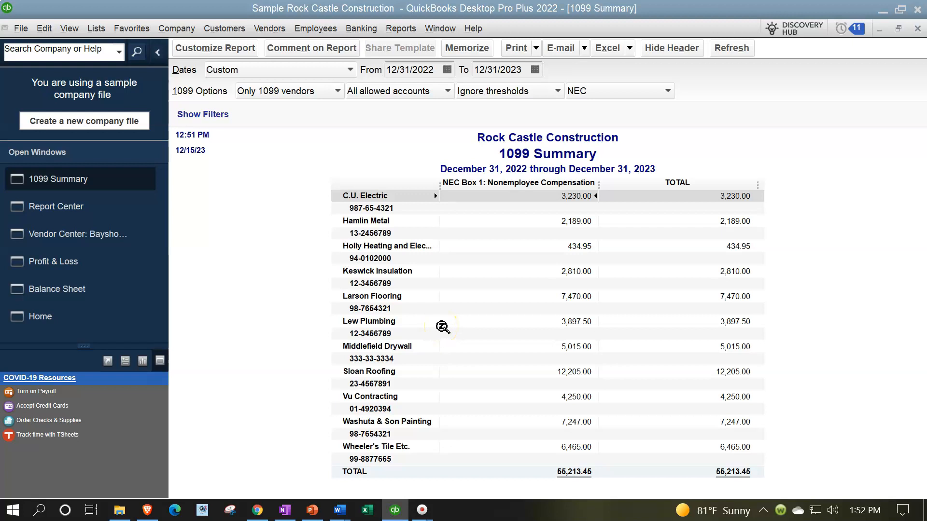
{"action": "left_click", "coordinate": [497, 92]}
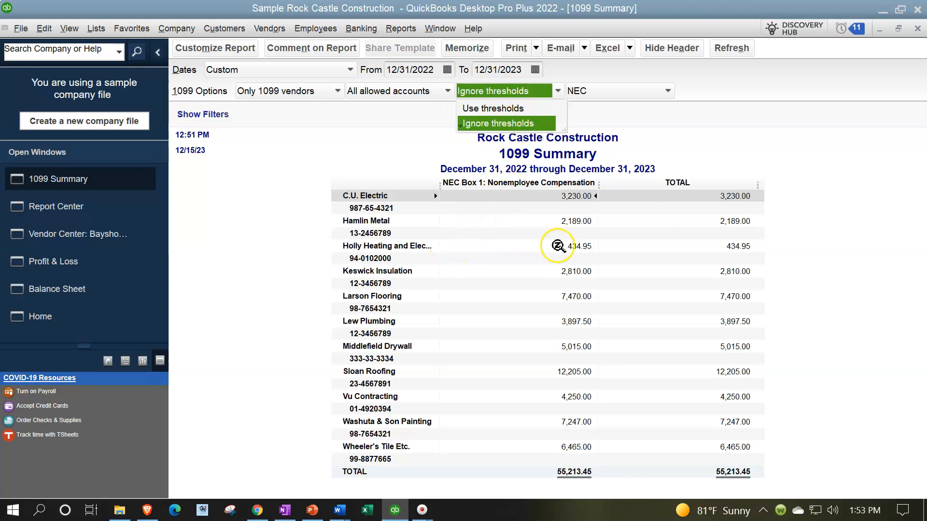
{"action": "left_click", "coordinate": [251, 271]}
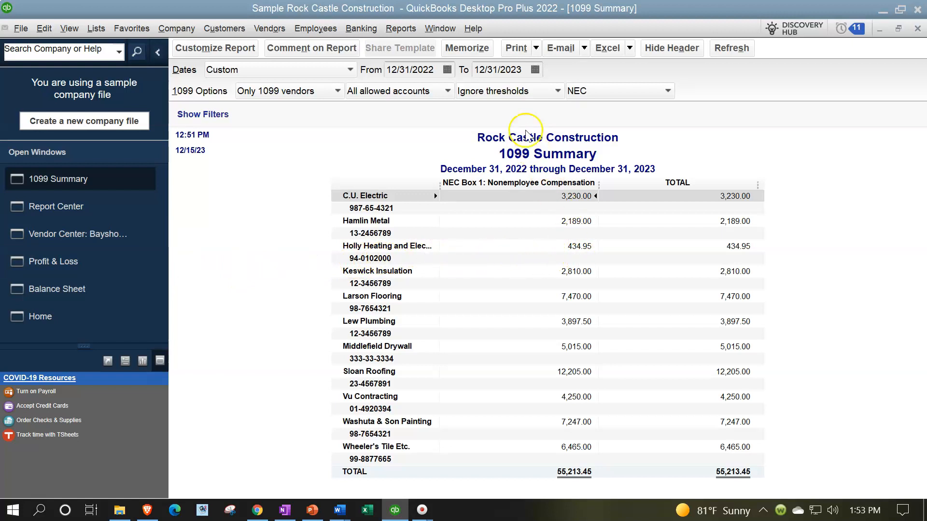
{"action": "left_click", "coordinate": [520, 92]}
{"action": "left_click", "coordinate": [520, 108]}
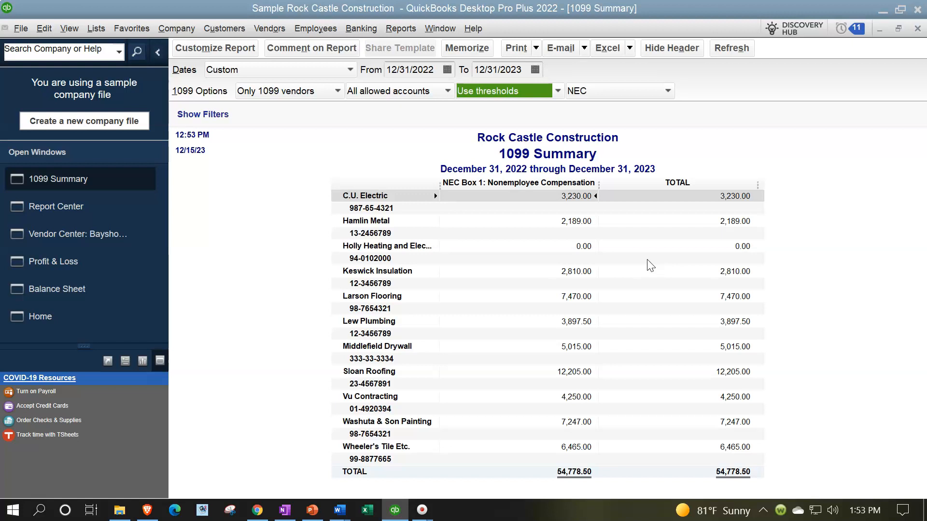
Review the company preferences for Tax: 1099 and start preparing the 1099 forms from there, agreeing to print/e-file
{"action": "left_click", "coordinate": [48, 32]}
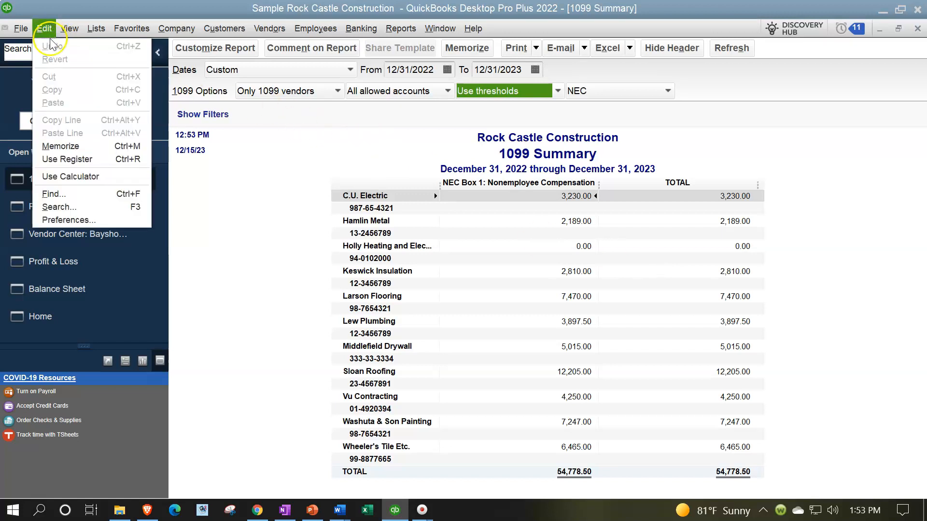
{"action": "left_click", "coordinate": [70, 217]}
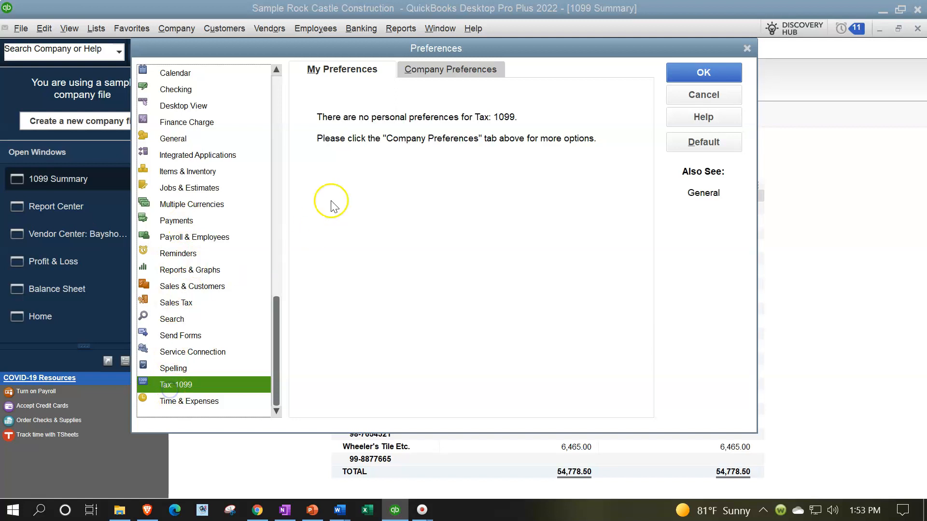
{"action": "left_click", "coordinate": [418, 73]}
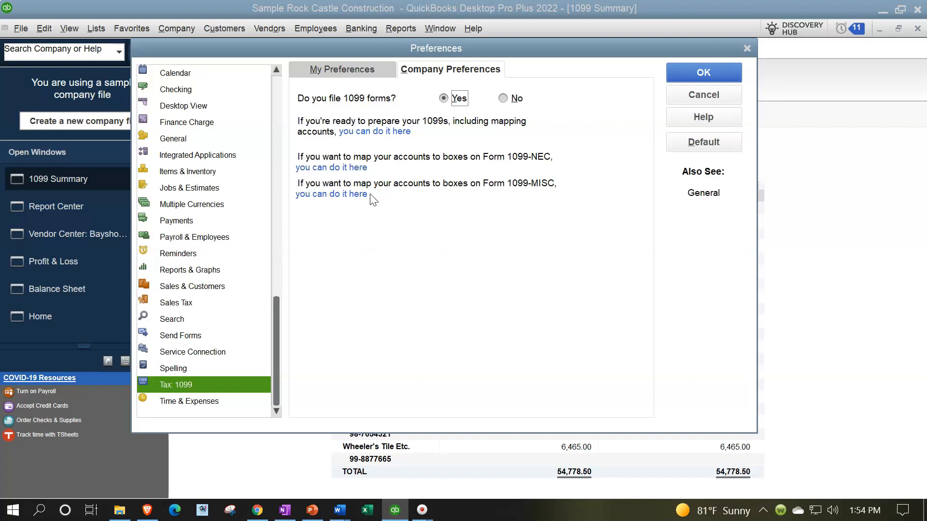
{"action": "left_click", "coordinate": [366, 132]}
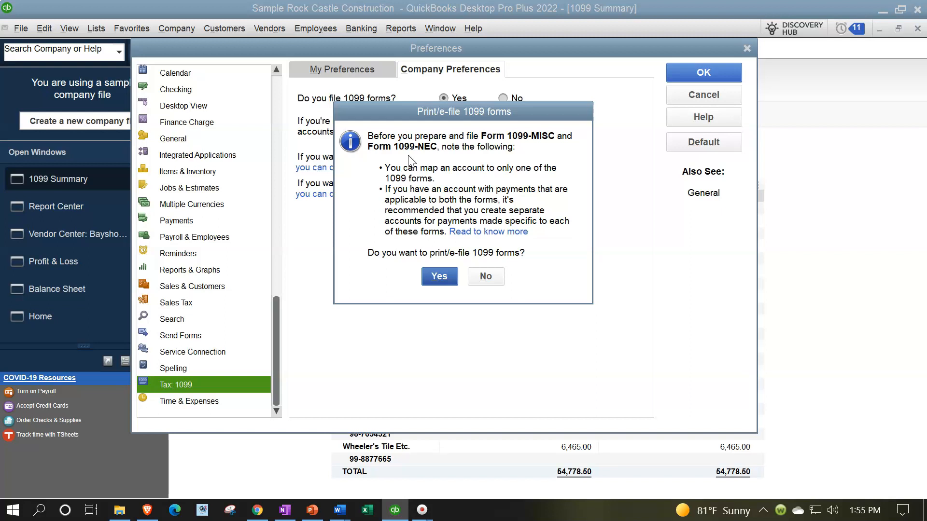
{"action": "left_click", "coordinate": [355, 209]}
{"action": "left_click", "coordinate": [439, 277]}
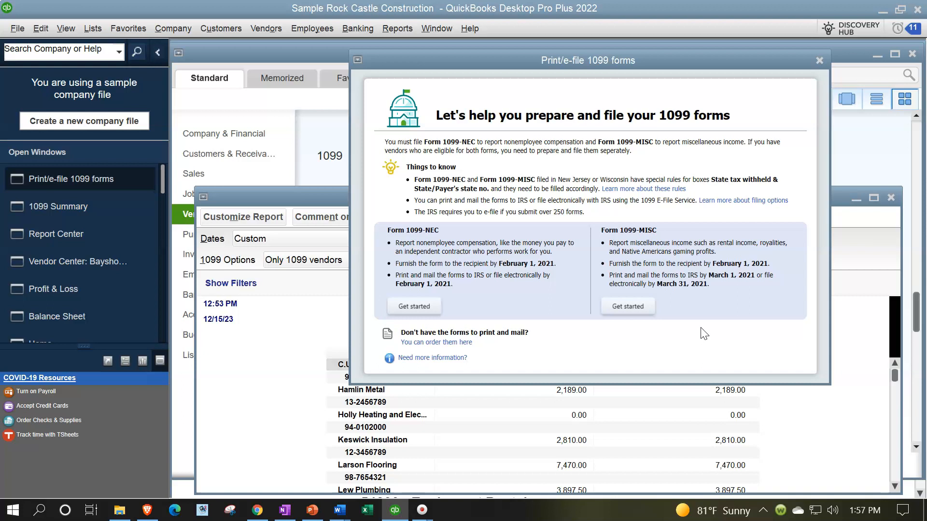
Start the Form 1099-NEC process, keep all listed vendors selected and accept their 1099 info
{"action": "left_click", "coordinate": [416, 307]}
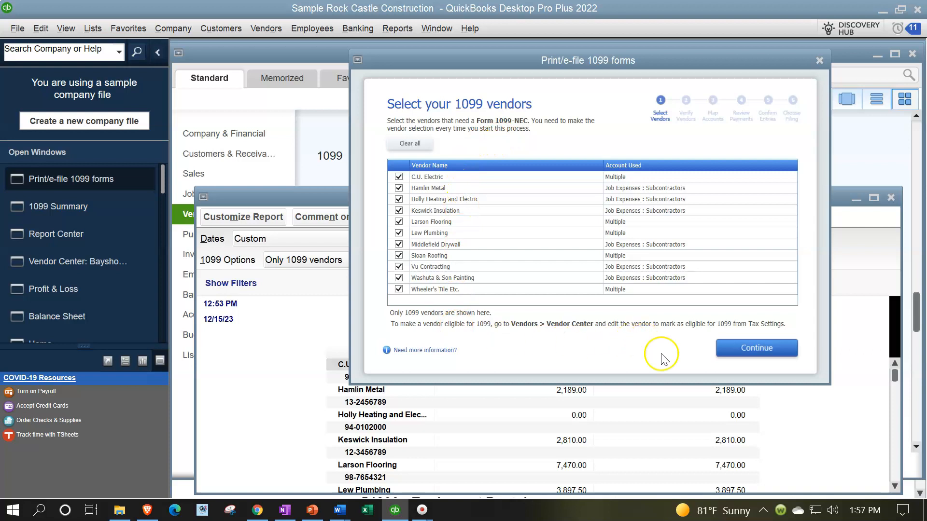
{"action": "left_click", "coordinate": [746, 354]}
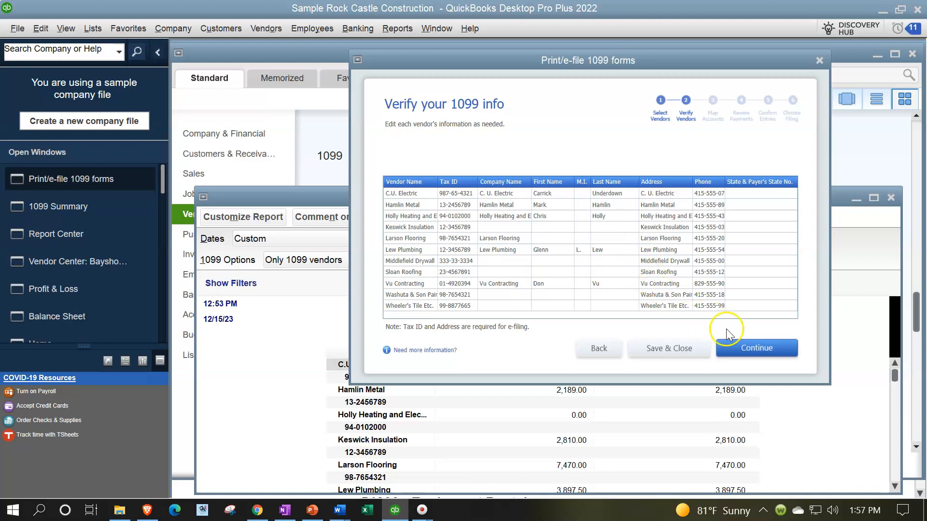
{"action": "left_click", "coordinate": [745, 346]}
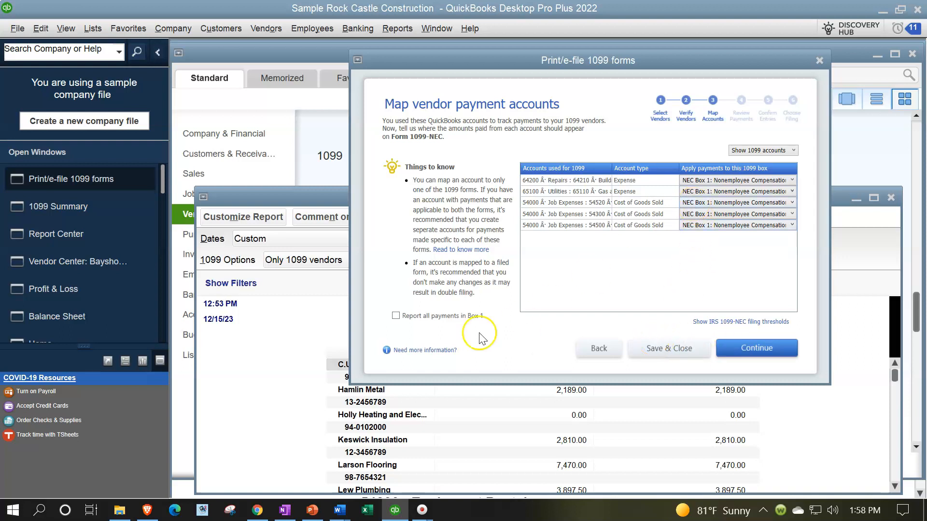
Report all payments in Box 1, check the box options for the first Repairs account, and accept the account mapping
{"action": "left_click", "coordinate": [399, 323]}
{"action": "left_click", "coordinate": [790, 180]}
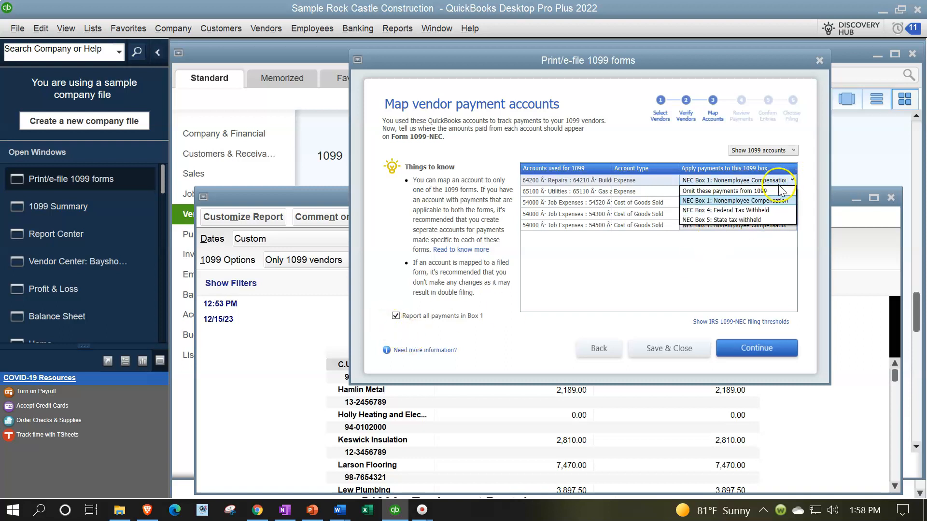
{"action": "left_click", "coordinate": [772, 202]}
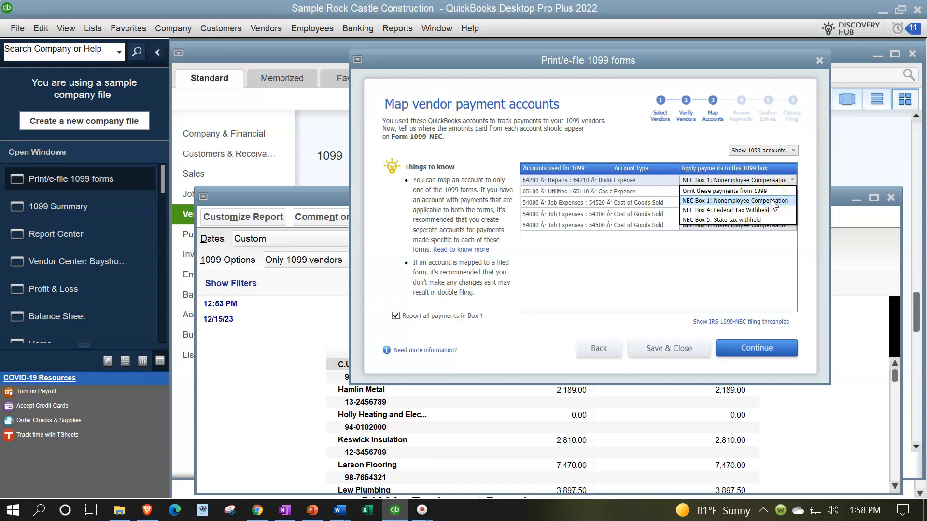
{"action": "left_click", "coordinate": [780, 215]}
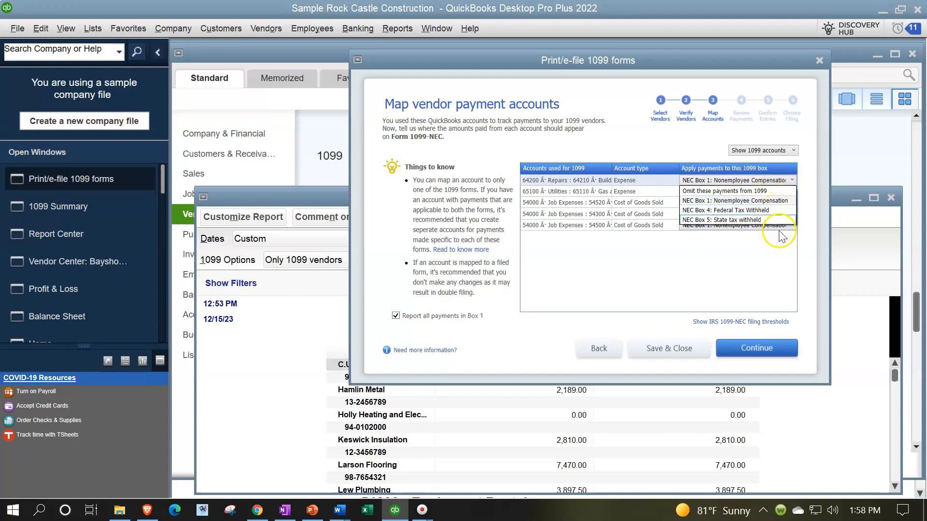
{"action": "left_click", "coordinate": [675, 140]}
{"action": "left_click", "coordinate": [753, 352]}
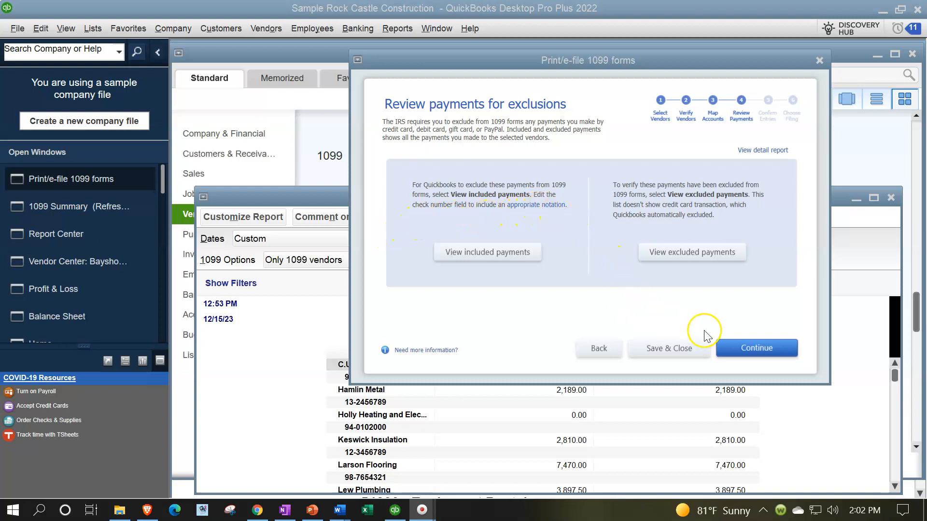
Accept the payment exclusions and 1099 entries, and choose to print Form 1099-NEC for Last Calendar Year, 01/01/2022 to 12/31/2022
{"action": "left_click", "coordinate": [755, 351]}
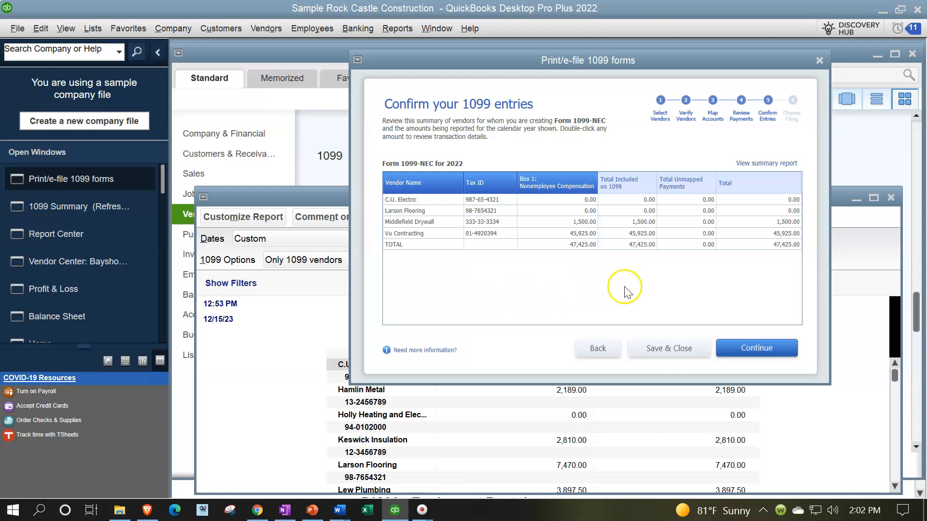
{"action": "left_click", "coordinate": [752, 356]}
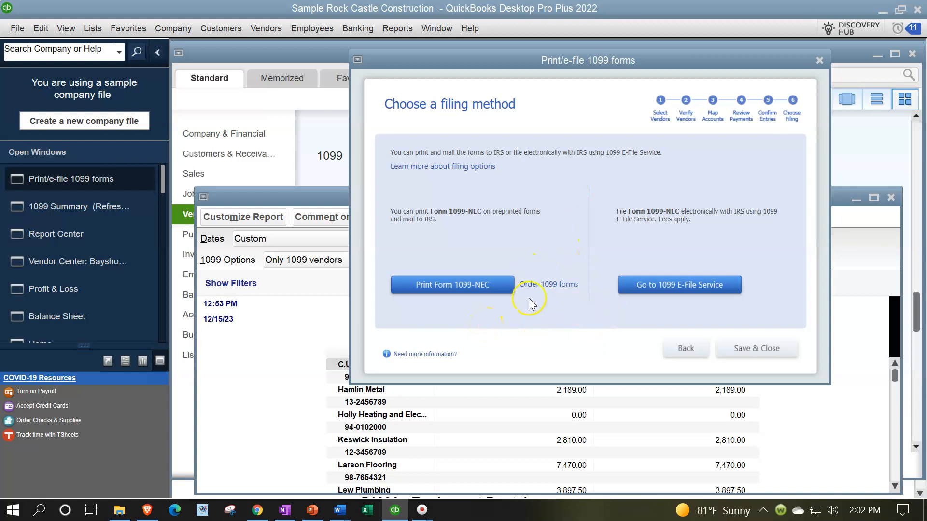
{"action": "left_click", "coordinate": [468, 286]}
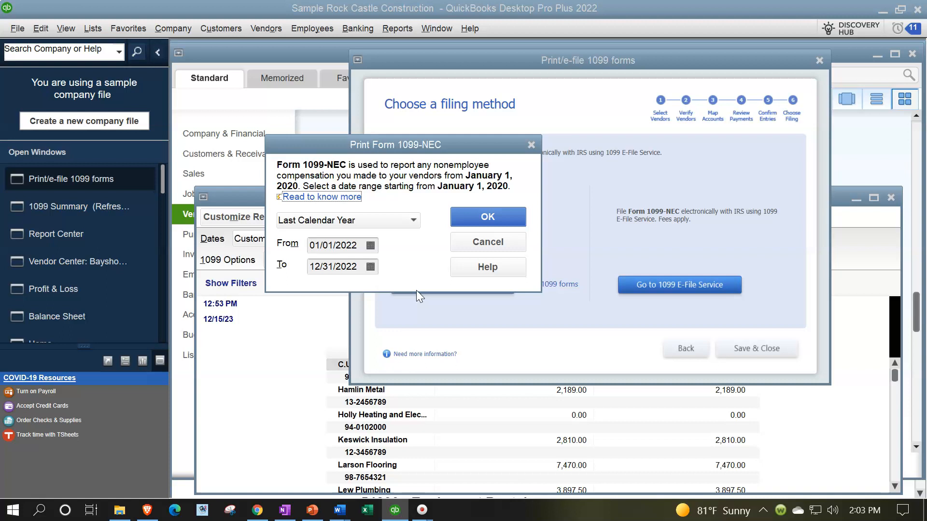
{"action": "left_click", "coordinate": [463, 216]}
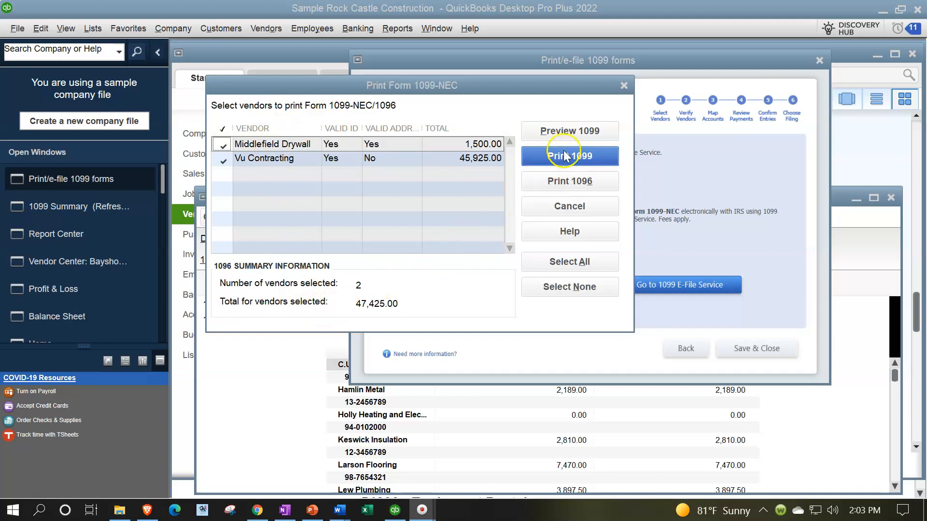
Preview the 1099-NEC printout for the selected vendors, examine the vendor details up close, and close the preview
{"action": "left_click", "coordinate": [567, 136]}
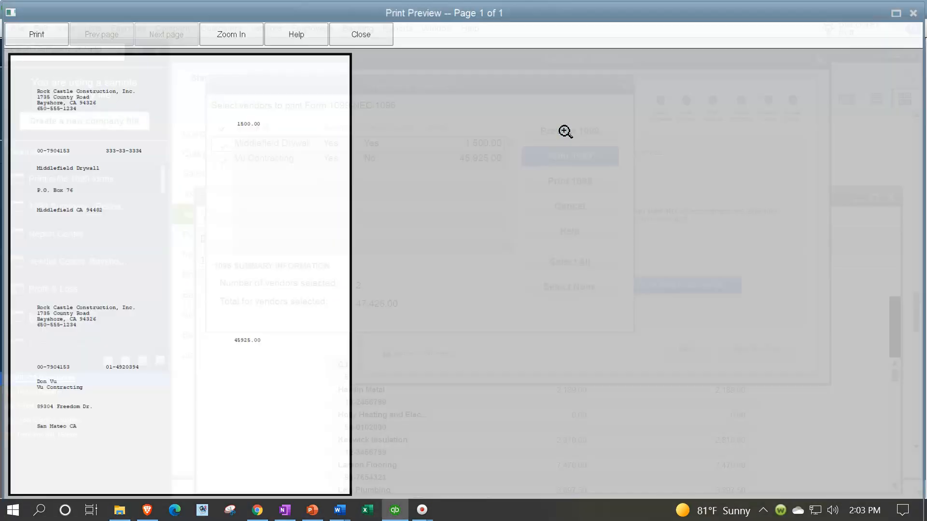
{"action": "left_click", "coordinate": [203, 202]}
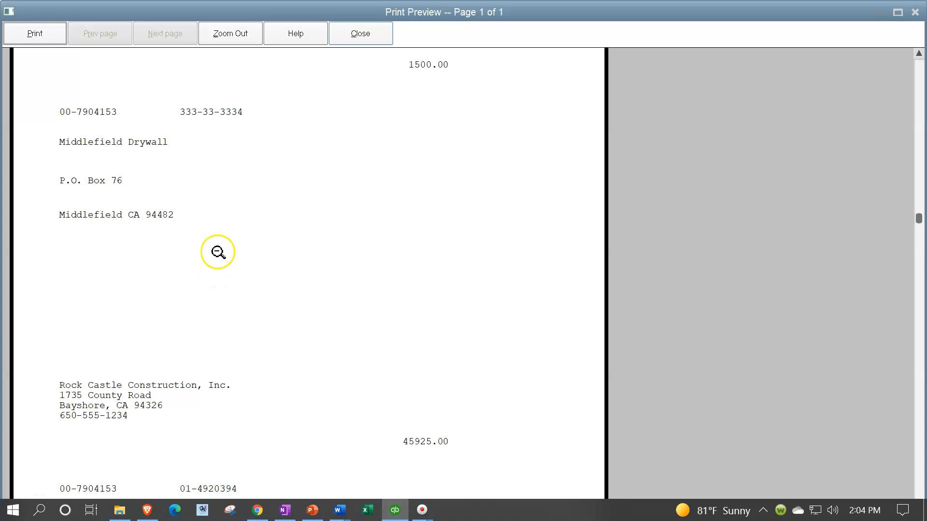
{"action": "left_click", "coordinate": [372, 40]}
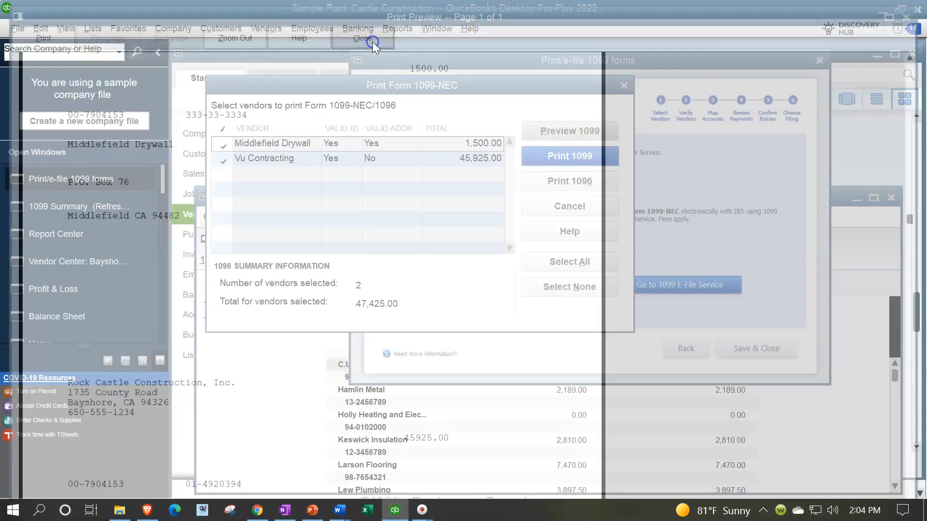
Close the Form 1099-NEC printing and filing windows without printing, and return to the 1099 Summary at full size
{"action": "left_click", "coordinate": [624, 86]}
{"action": "left_click", "coordinate": [819, 60]}
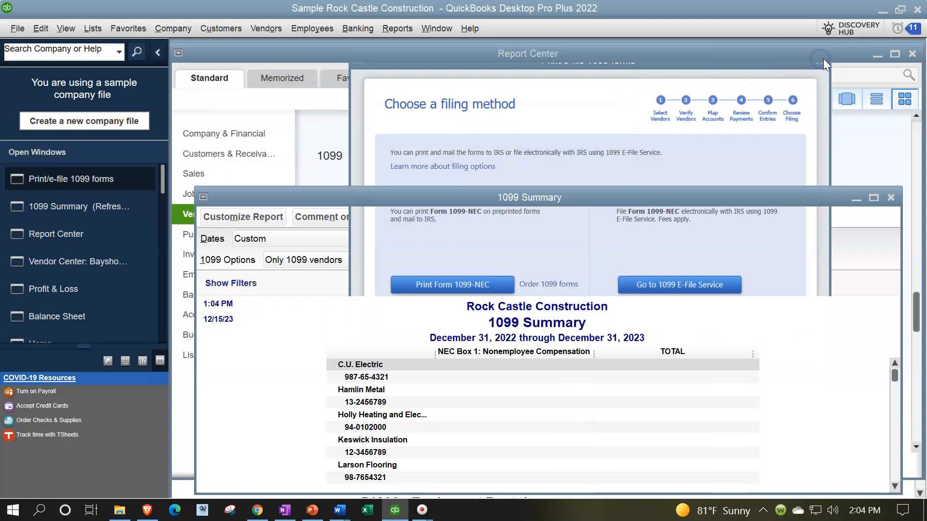
{"action": "left_click", "coordinate": [874, 199]}
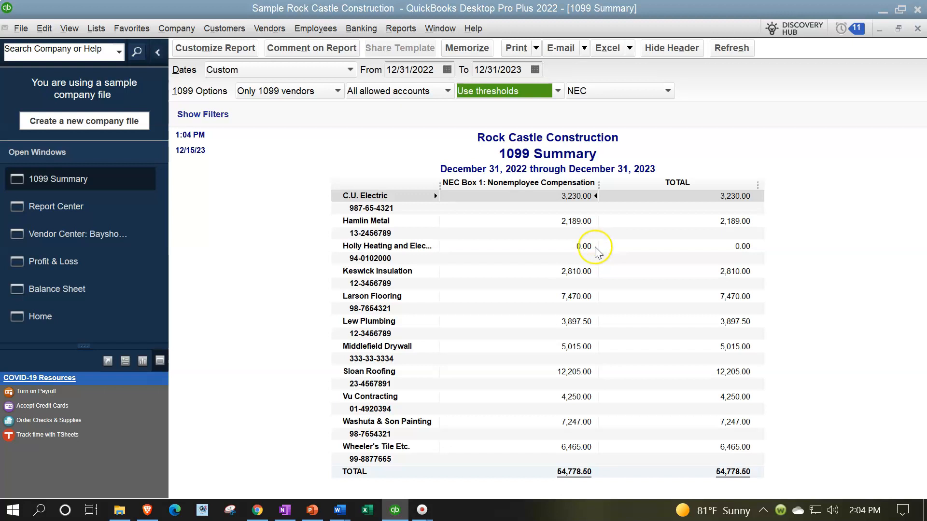